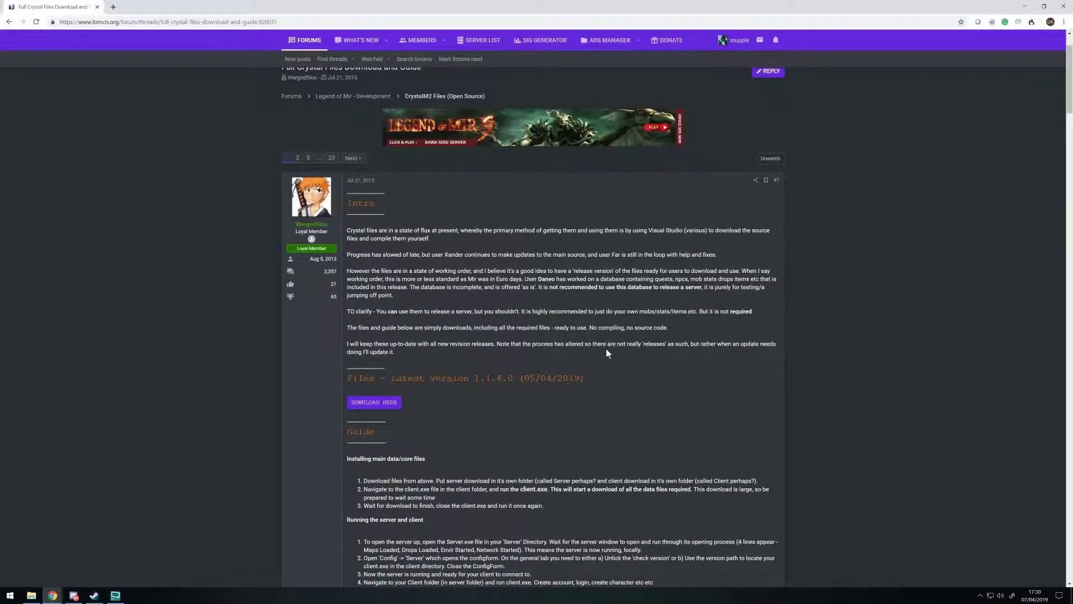
pyautogui.scroll(-2, 606, 348)
pyautogui.scroll(4, 607, 348)
pyautogui.scroll(-3, 537, 335)
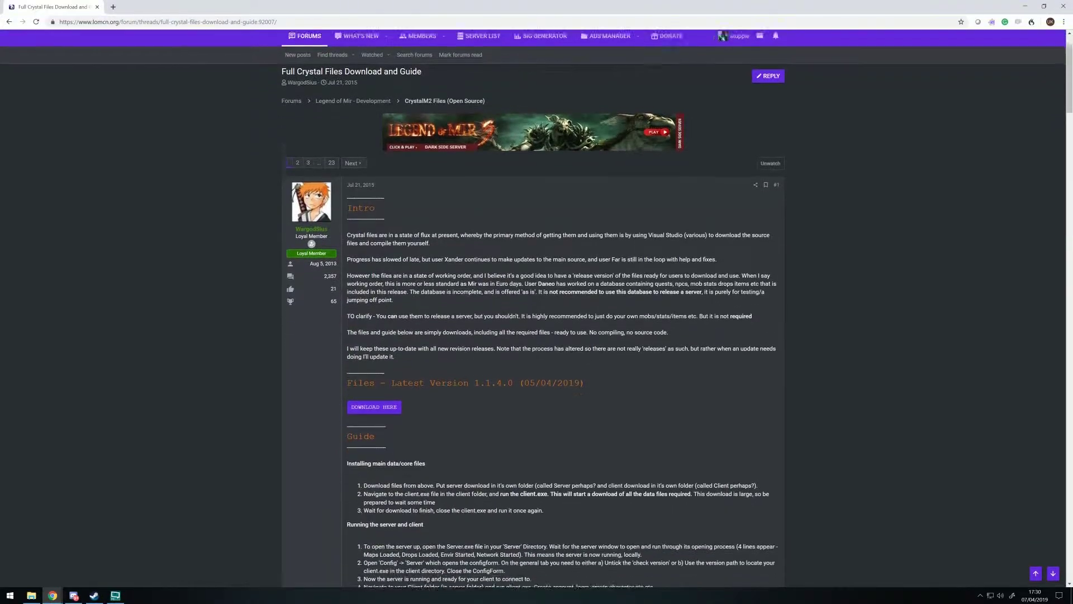
pyautogui.scroll(-3, 537, 336)
pyautogui.scroll(-1, 537, 336)
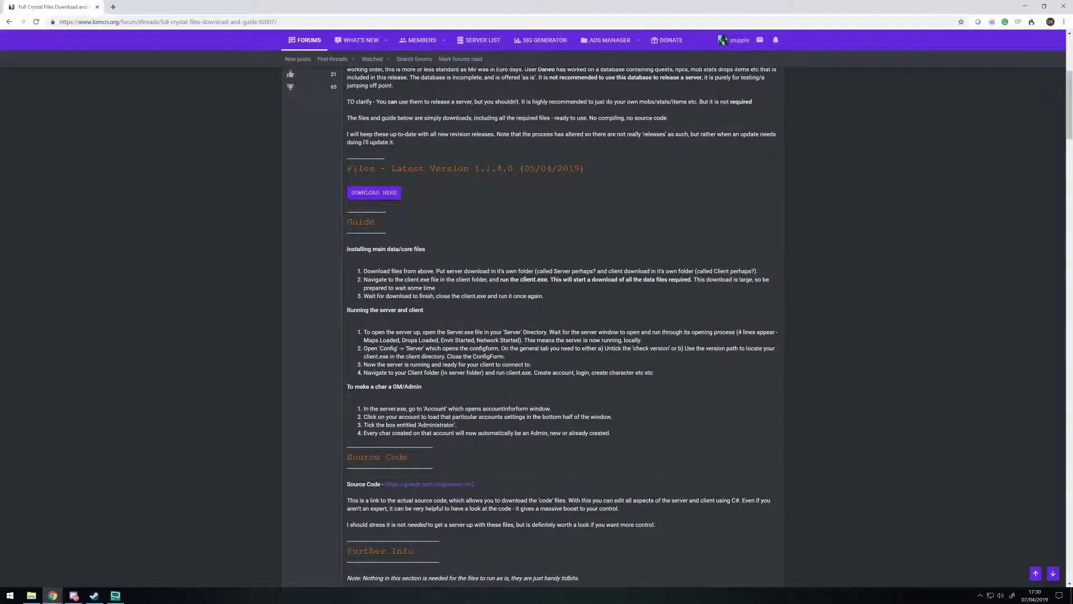
pyautogui.scroll(-3, 604, 353)
pyautogui.scroll(5, 826, 250)
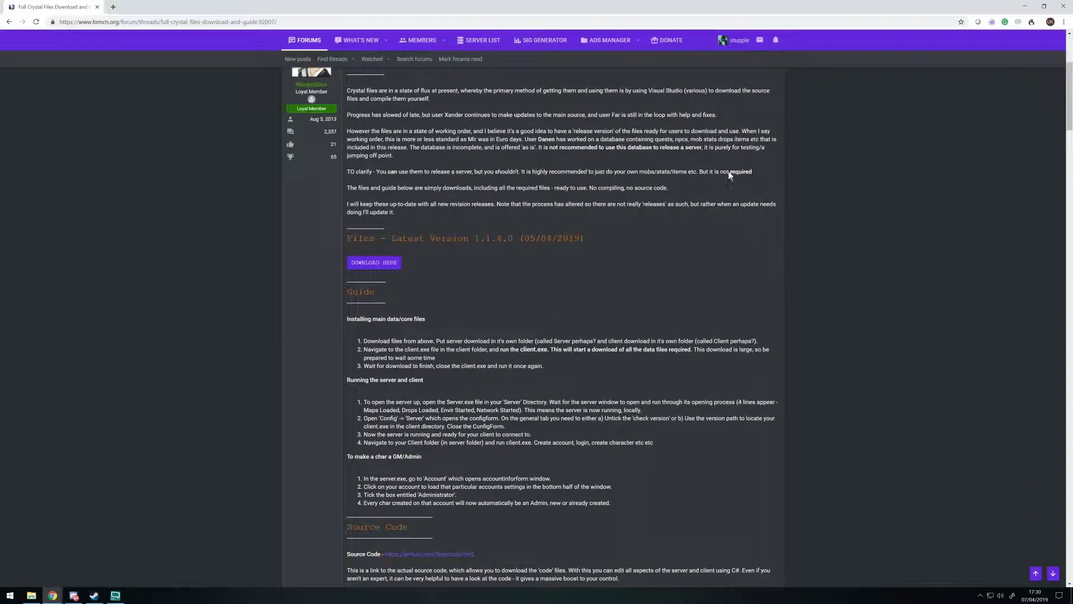
pyautogui.scroll(4, 707, 169)
pyautogui.scroll(-3, 419, 336)
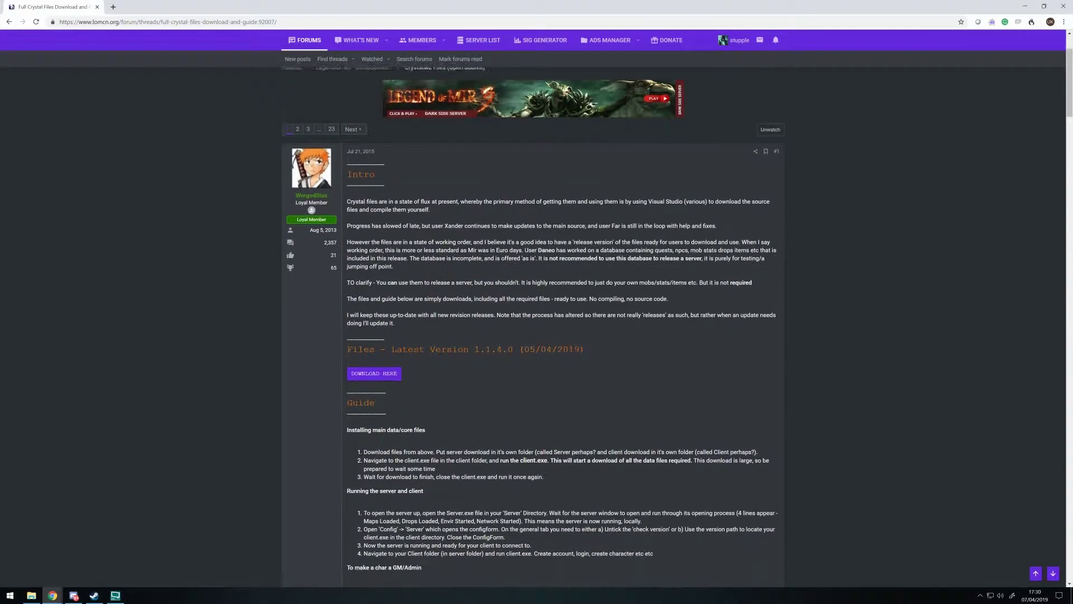
pyautogui.scroll(-3, 489, 366)
pyautogui.scroll(-5, 489, 366)
pyautogui.scroll(-2, 507, 472)
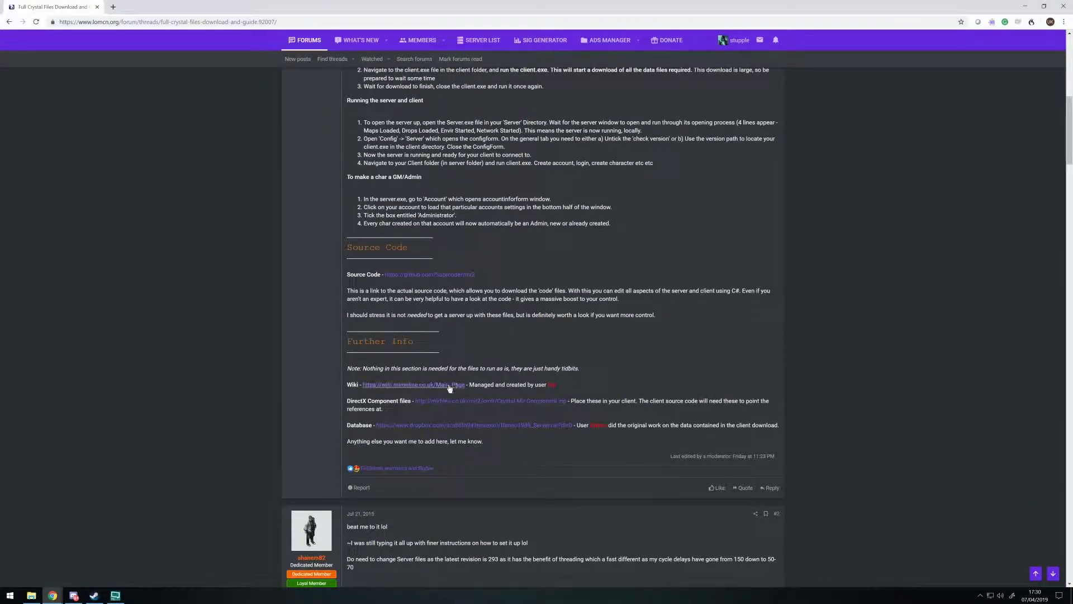
pyautogui.scroll(5, 449, 315)
pyautogui.scroll(-5, 477, 313)
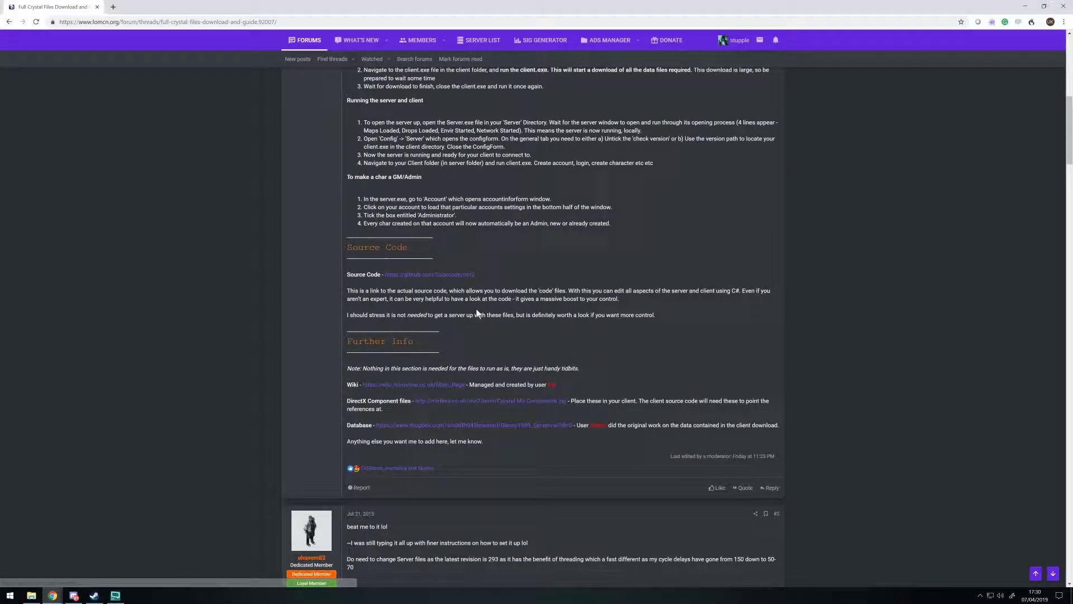
# Close the repository and database download pages, then close the browser
pyautogui.click(470, 275)
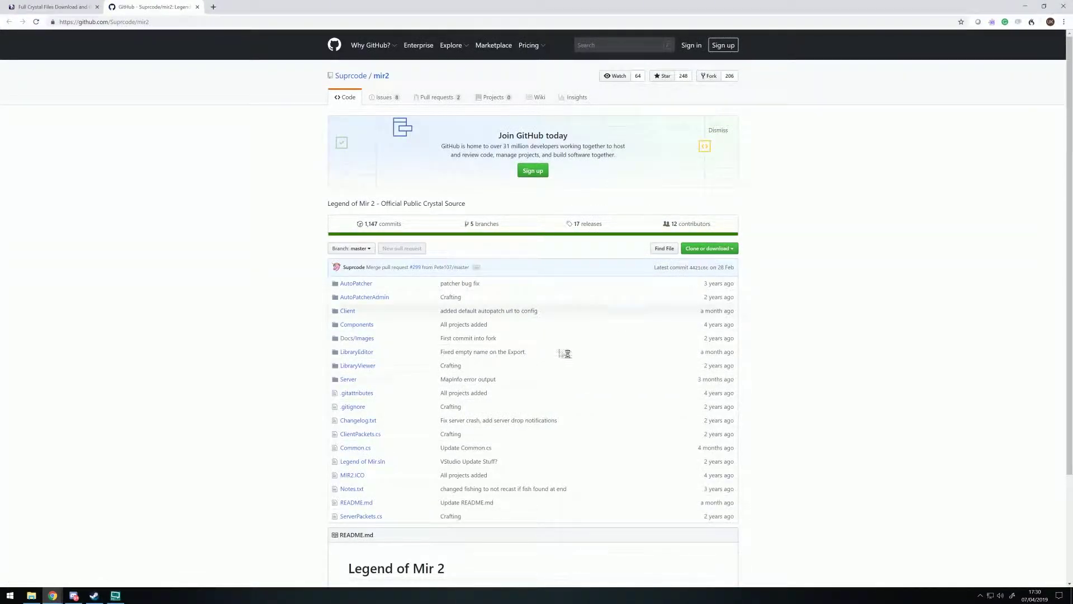
pyautogui.click(198, 8)
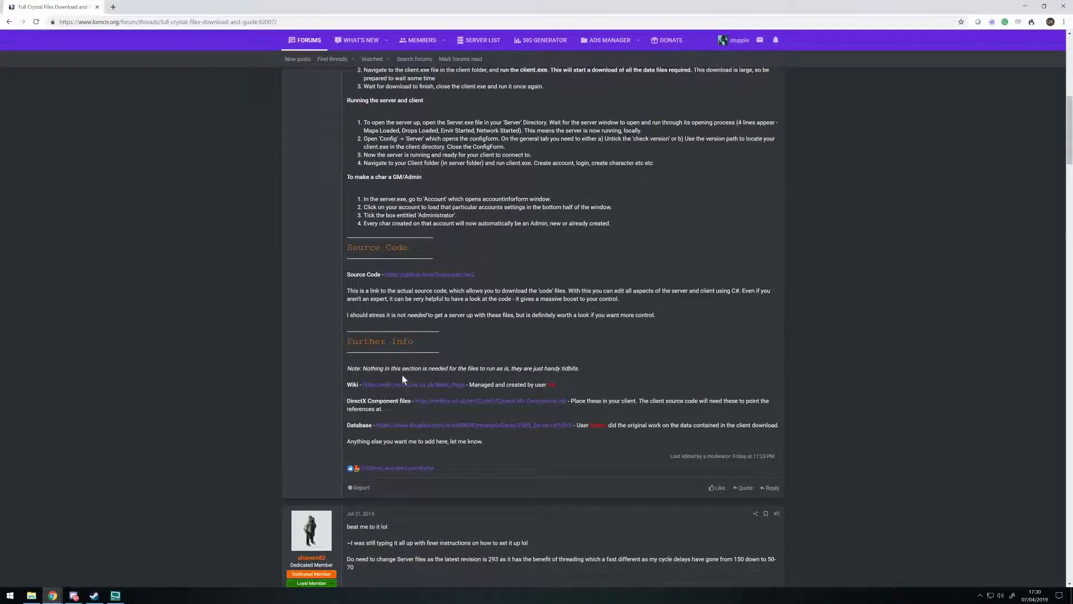
pyautogui.scroll(-1, 405, 373)
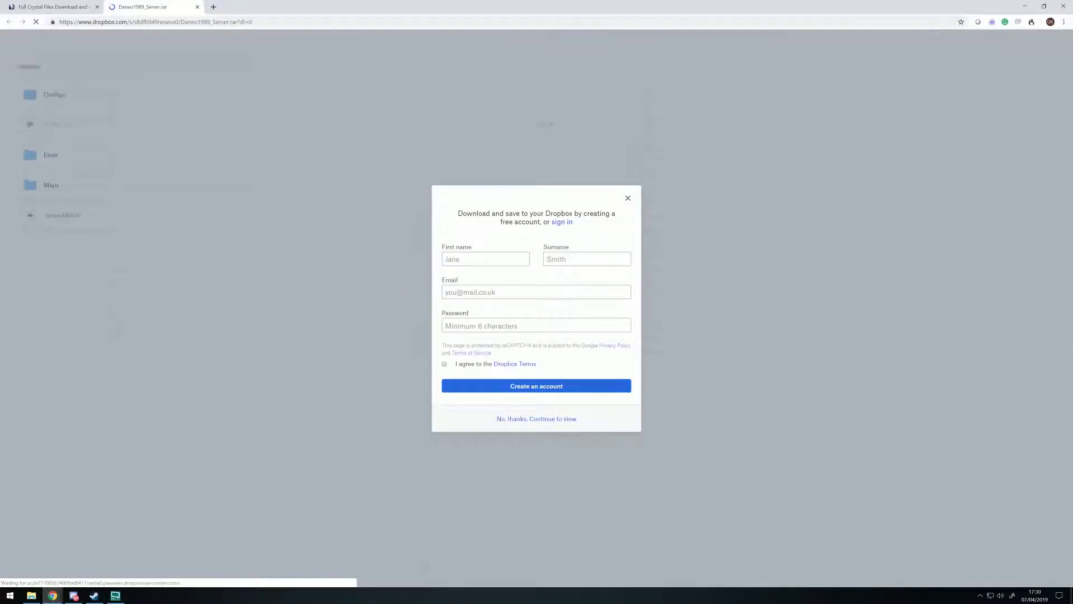
pyautogui.click(628, 198)
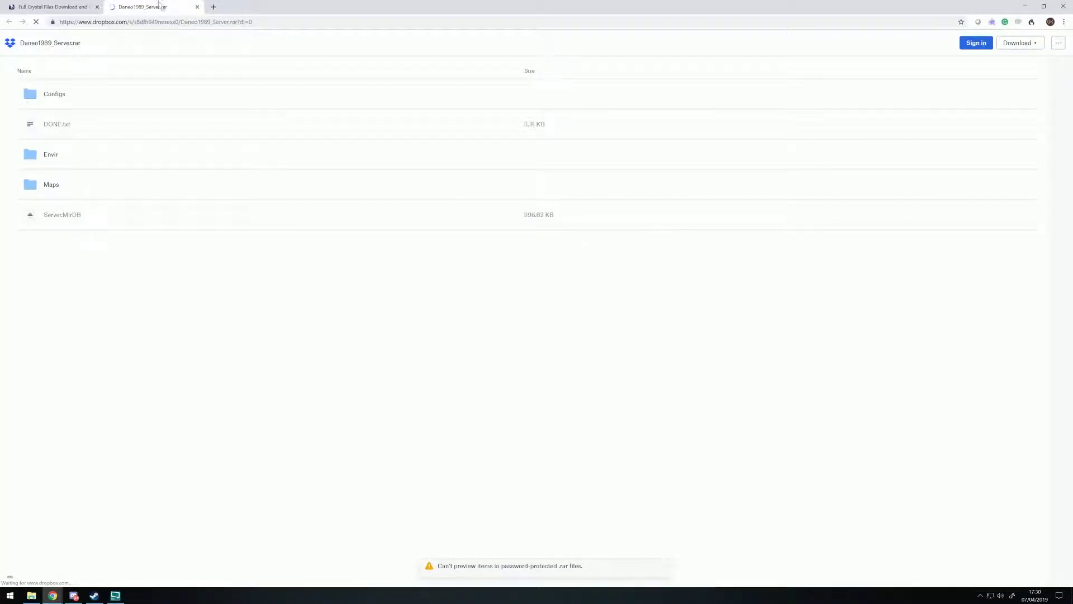
pyautogui.click(198, 6)
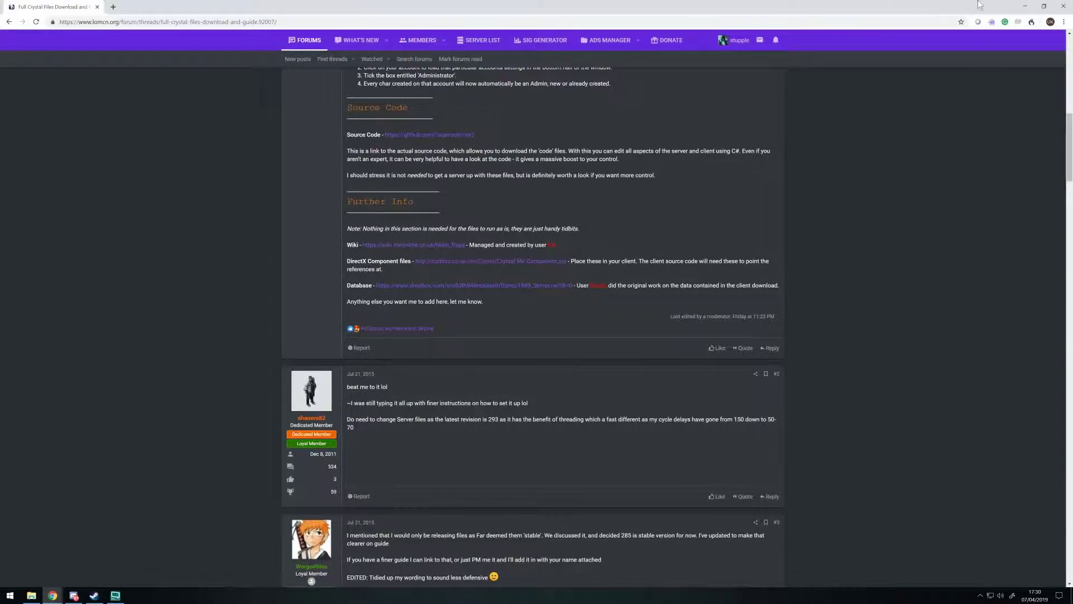
pyautogui.click(1023, 6)
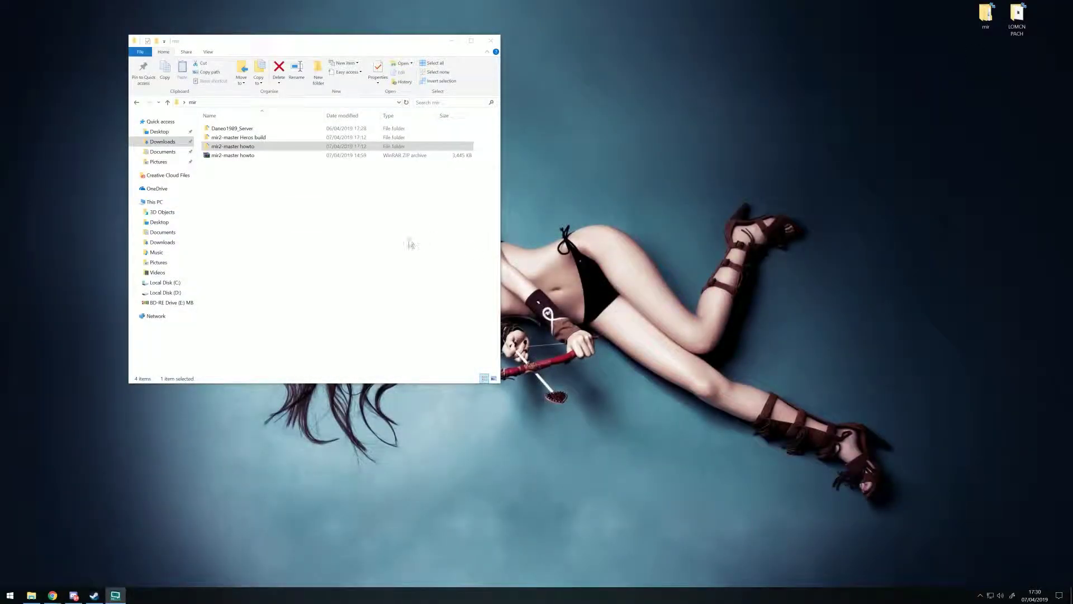
# Open Legend of Mir.sln from mir2-master howto > mir2-master in Visual Studio 2017
pyautogui.click(273, 147)
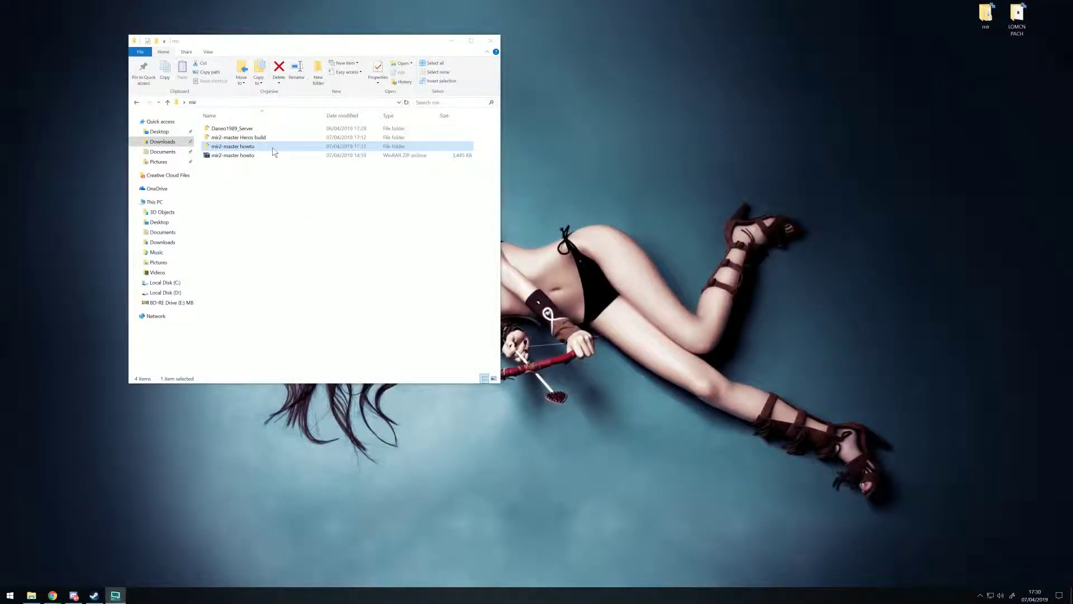
pyautogui.doubleClick(271, 146)
pyautogui.doubleClick(262, 128)
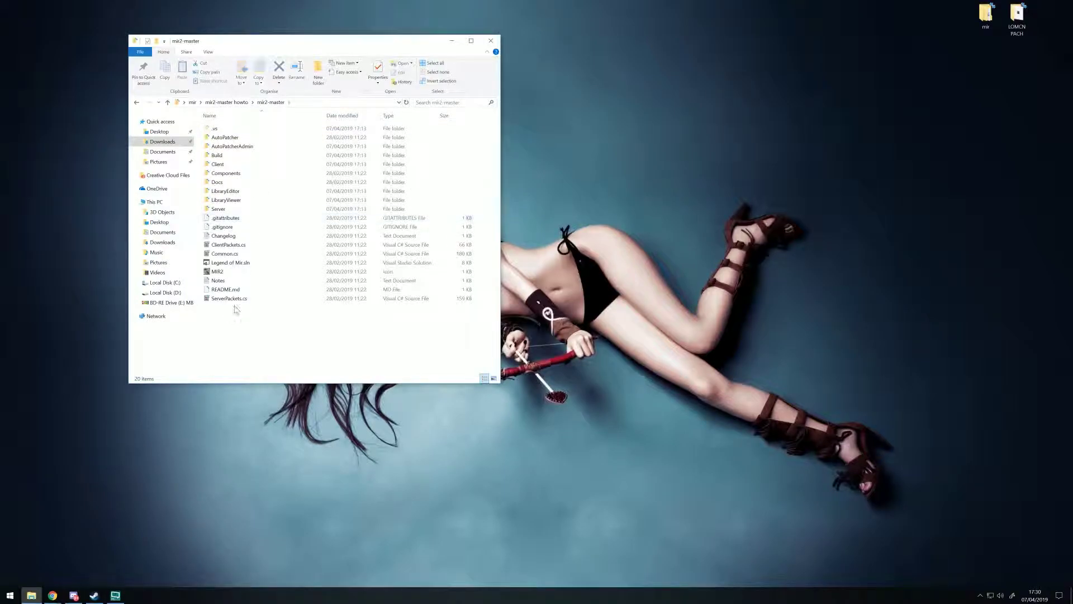
pyautogui.click(227, 102)
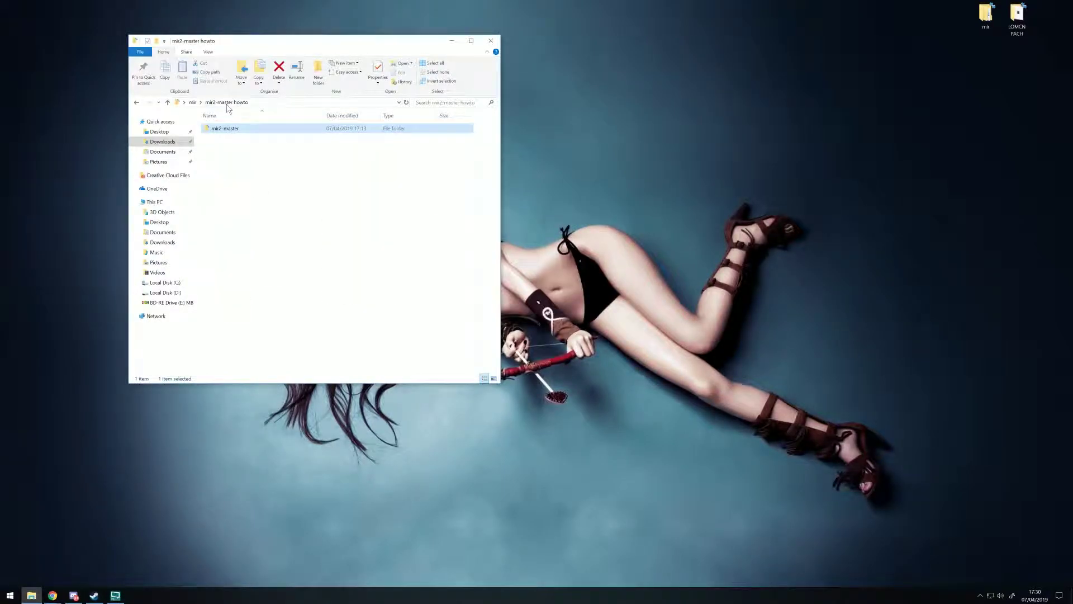
pyautogui.click(193, 102)
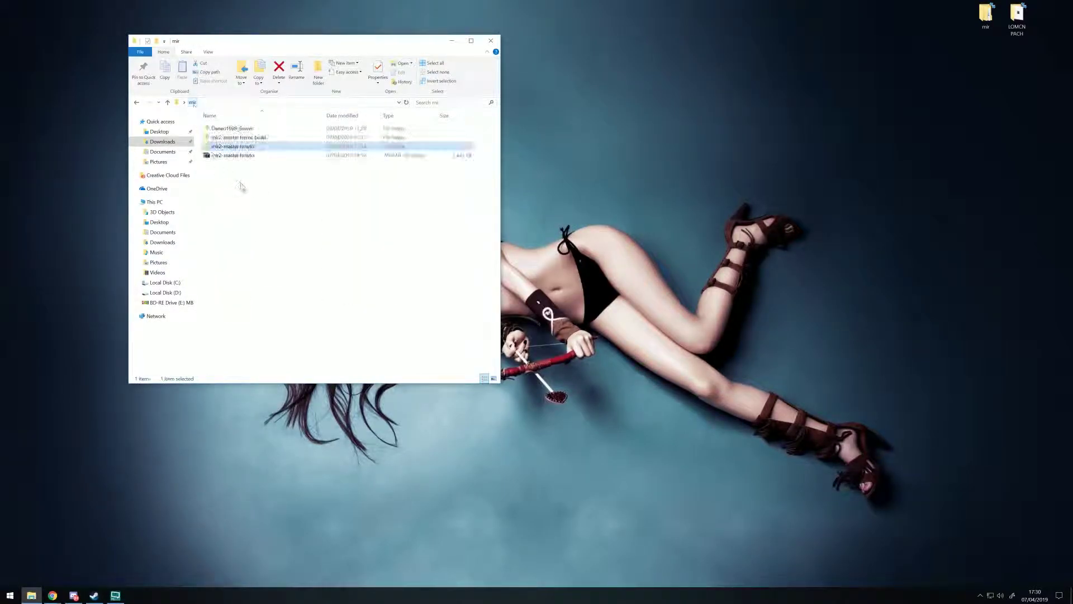
pyautogui.doubleClick(272, 147)
pyautogui.doubleClick(256, 128)
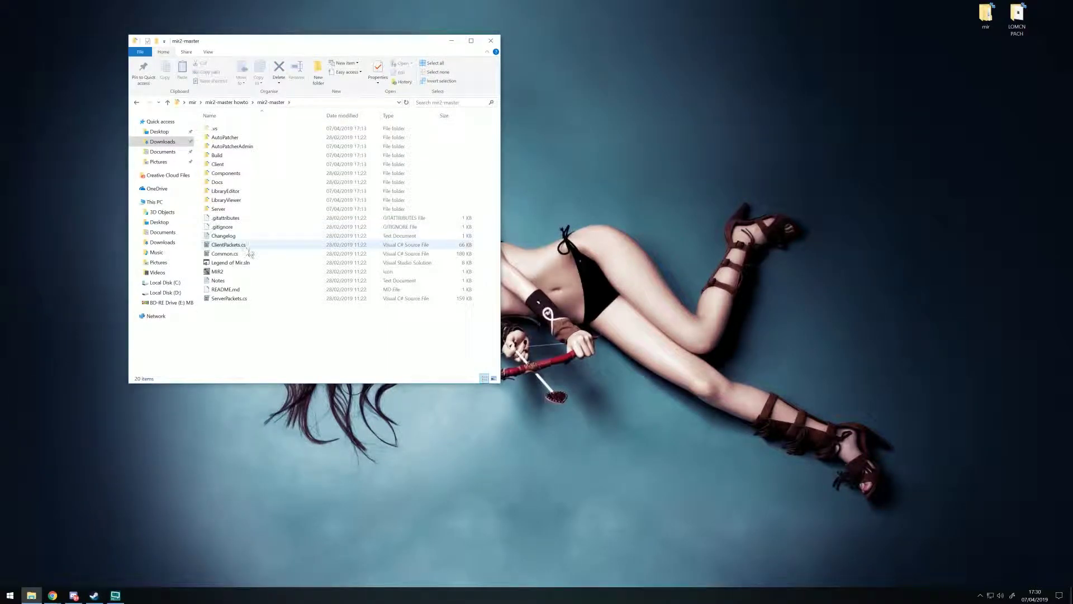
pyautogui.doubleClick(231, 262)
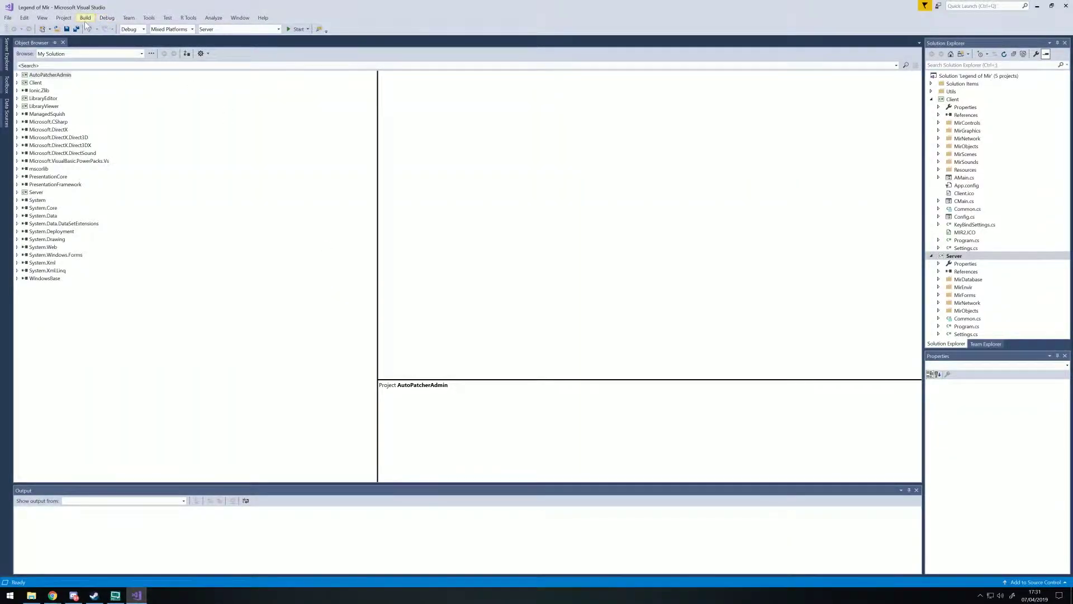
# Build the whole solution, then examine Client's Microsoft.DirectX.Direct3DX reference and its DLL path
pyautogui.click(86, 18)
pyautogui.click(98, 27)
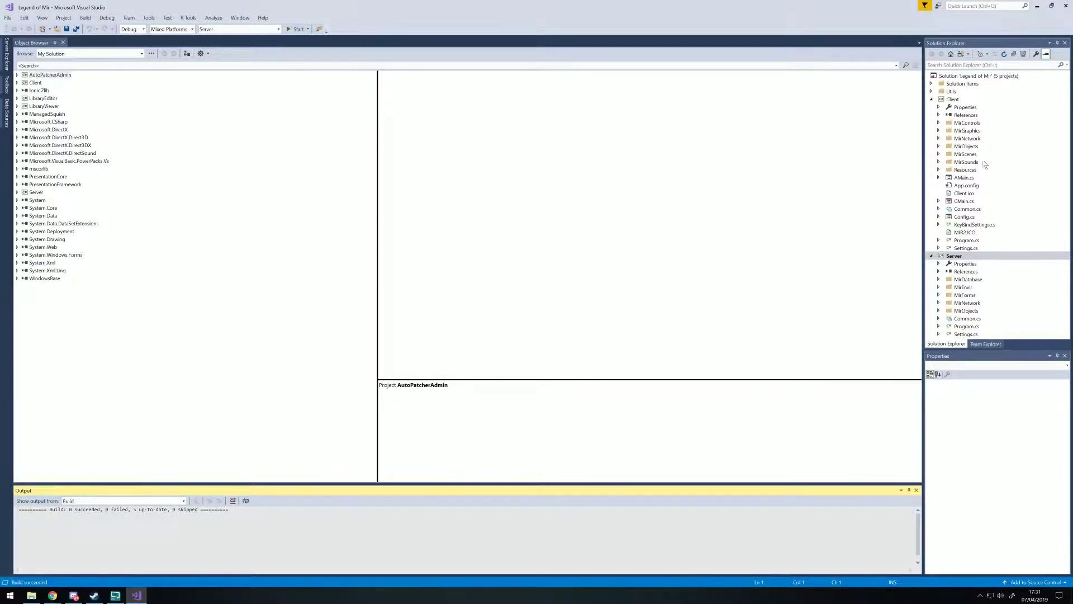
pyautogui.click(949, 115)
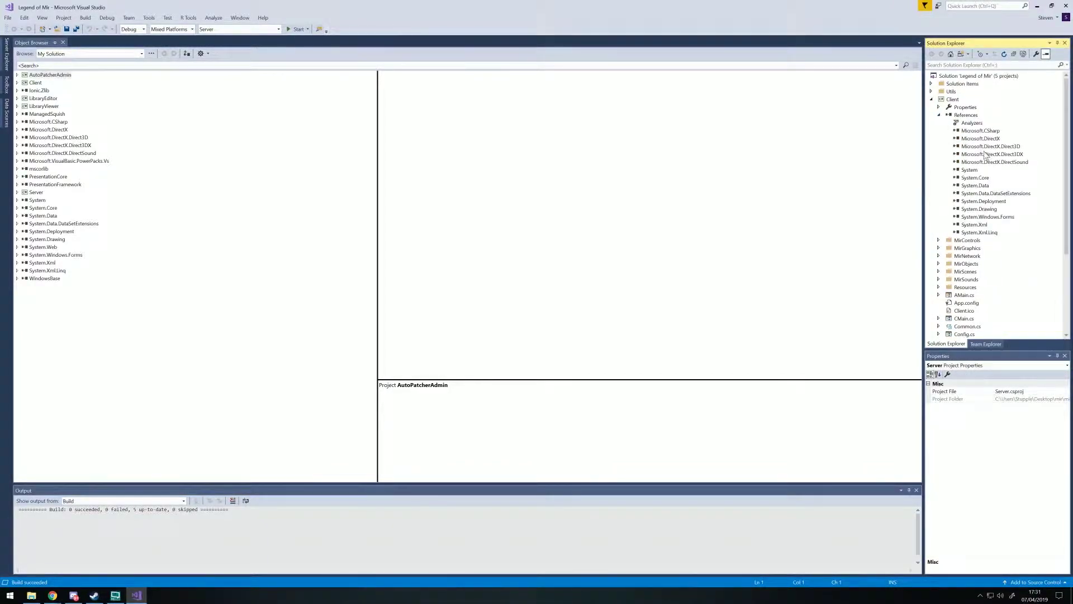
pyautogui.click(986, 154)
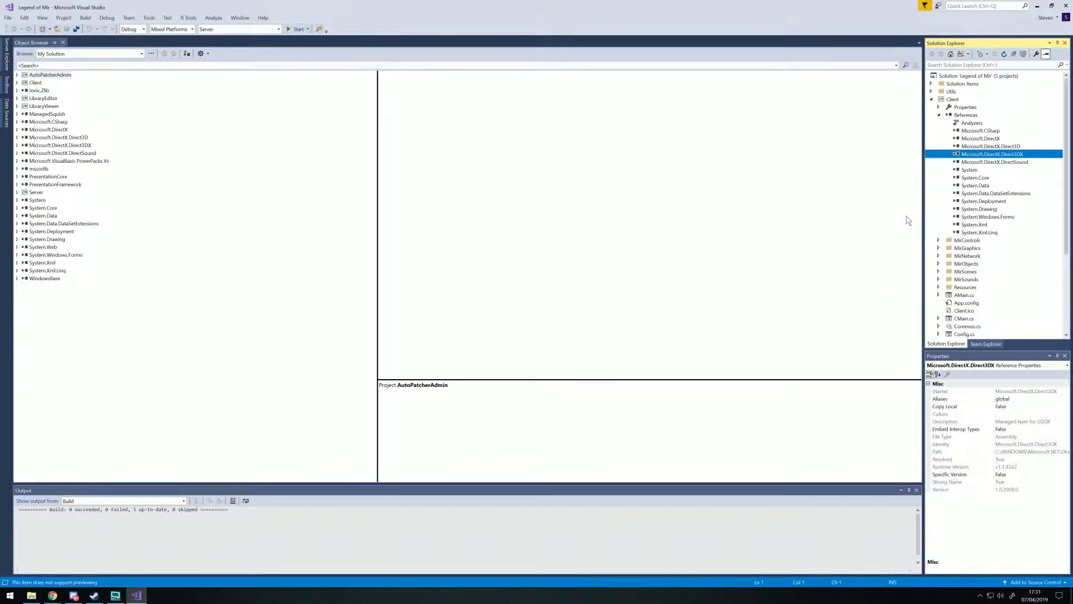
pyautogui.doubleClick(979, 154)
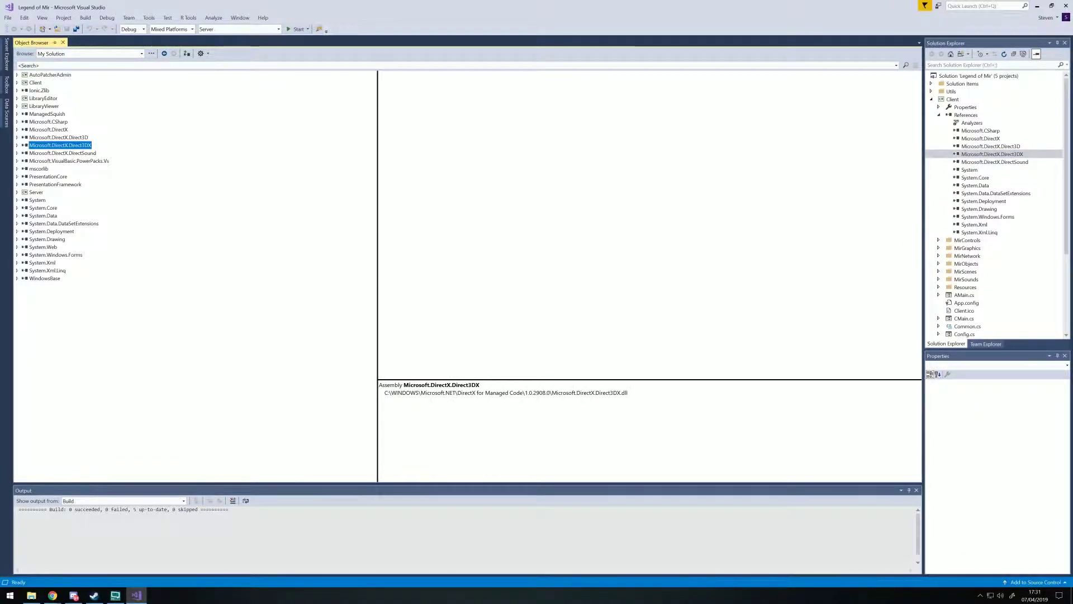
pyautogui.moveTo(628, 393)
pyautogui.mouseDown()
pyautogui.moveTo(414, 393)
pyautogui.moveTo(502, 392)
pyautogui.mouseUp()
pyautogui.click(414, 392)
pyautogui.click(479, 385)
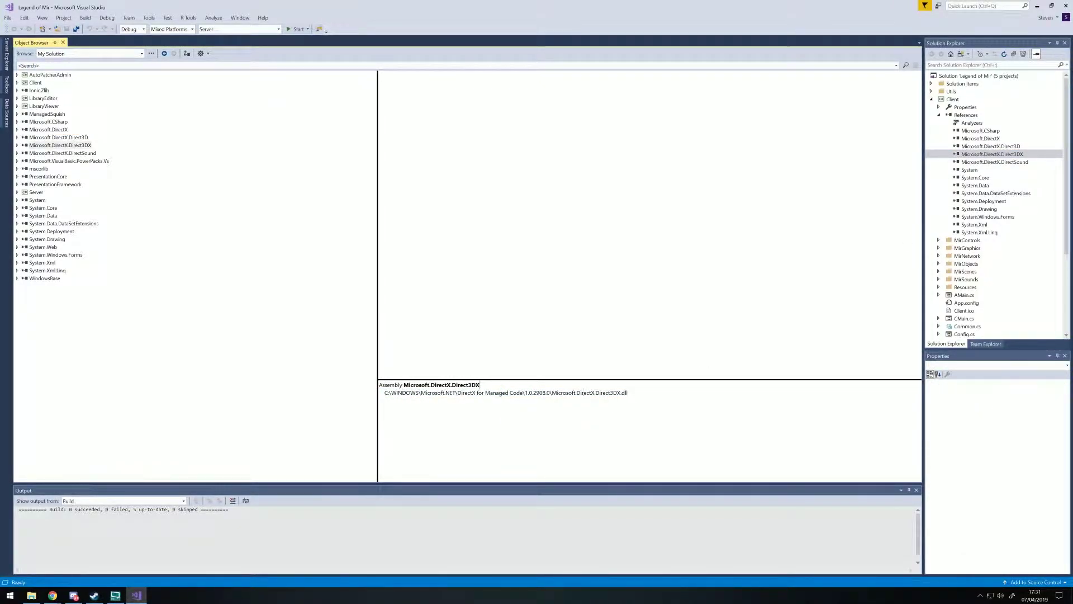
# Bring back the forum guide and open its forum breadcrumb link in a new tab
pyautogui.click(1037, 6)
pyautogui.moveTo(52, 595)
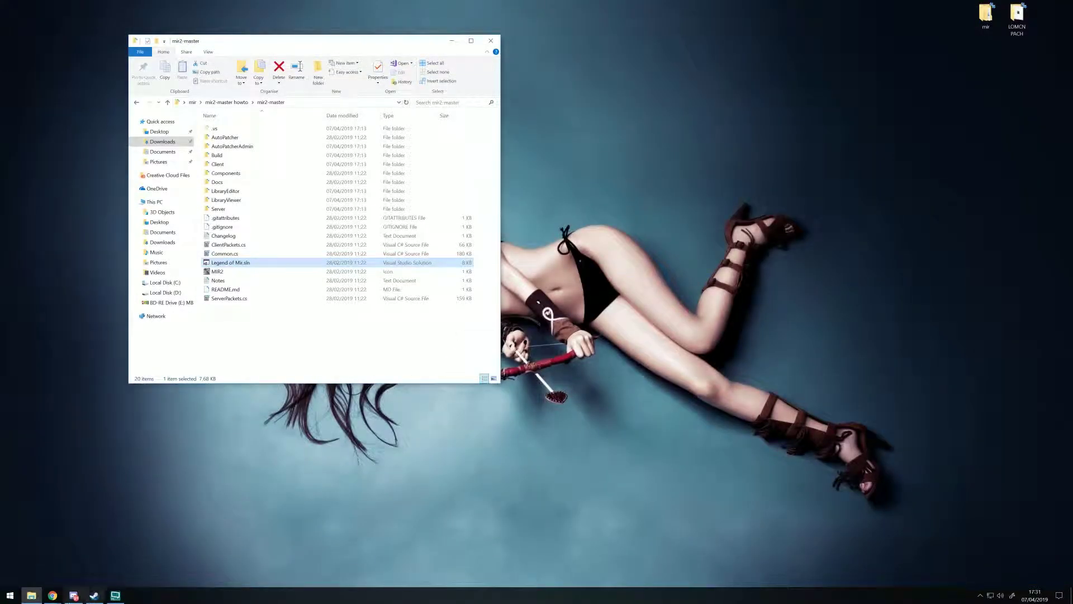
pyautogui.click(135, 560)
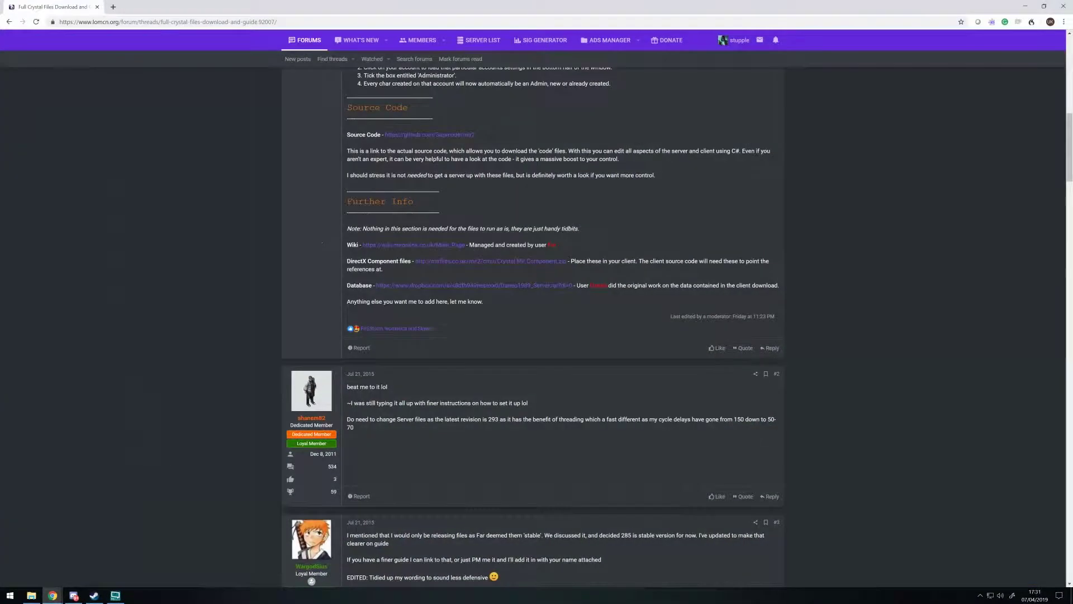
pyautogui.scroll(5, 386, 240)
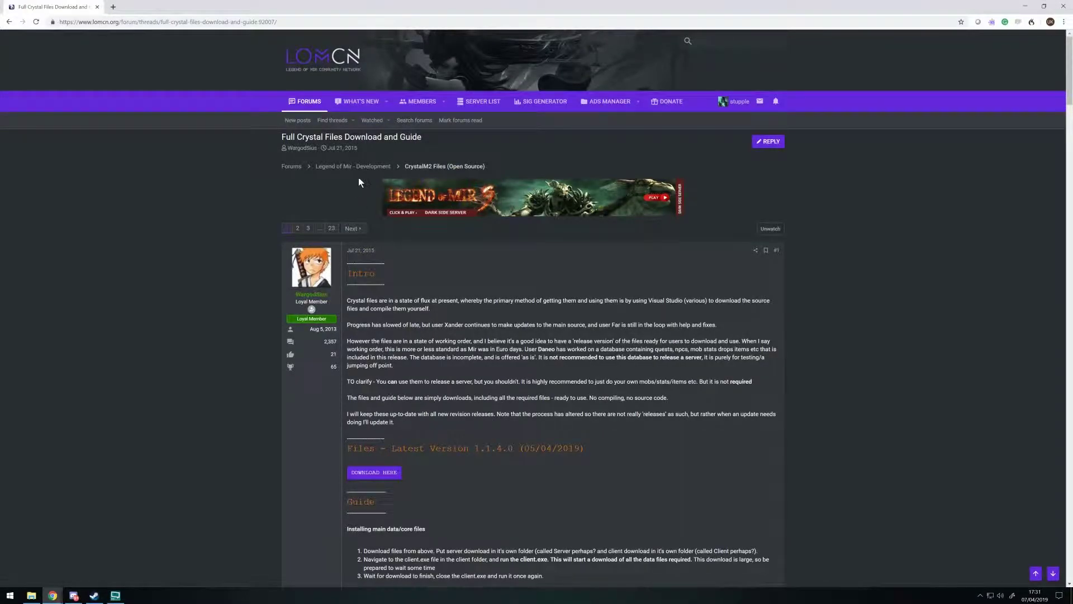
pyautogui.rightClick(361, 170)
pyautogui.click(398, 172)
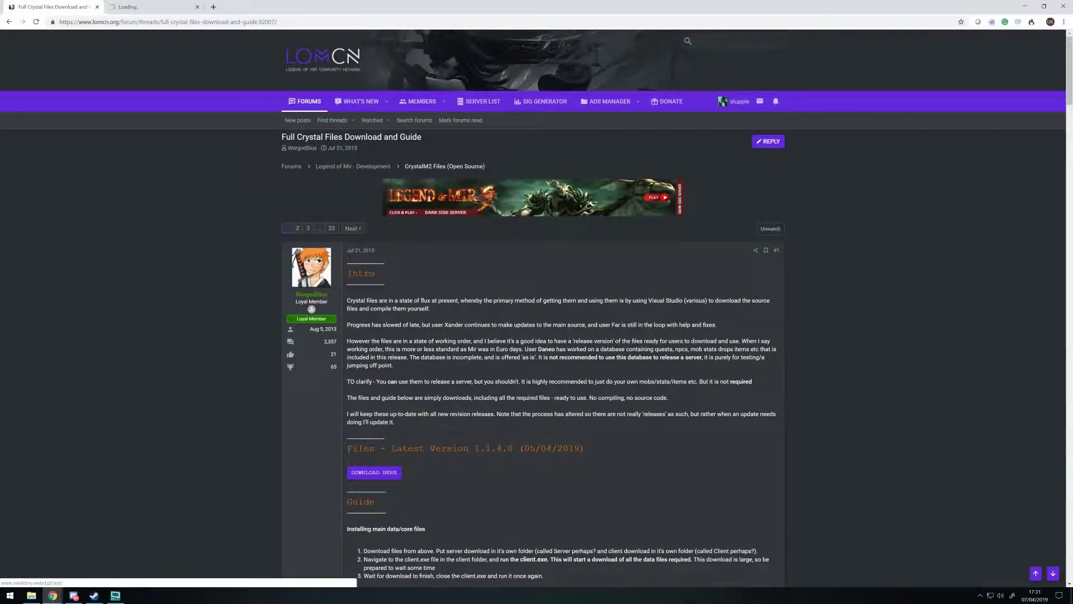
pyautogui.scroll(-1, 503, 362)
pyautogui.scroll(1, 503, 362)
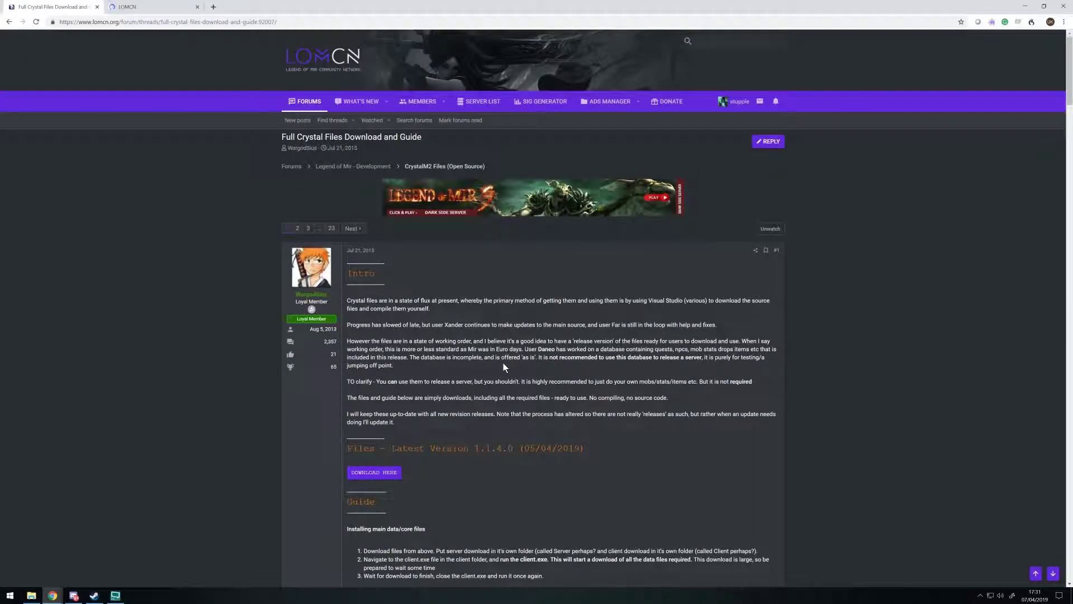
# Open CrystalM2 Files (Open Source) and the 'FAQ People with black screen issues' thread, then go back
pyautogui.click(143, 6)
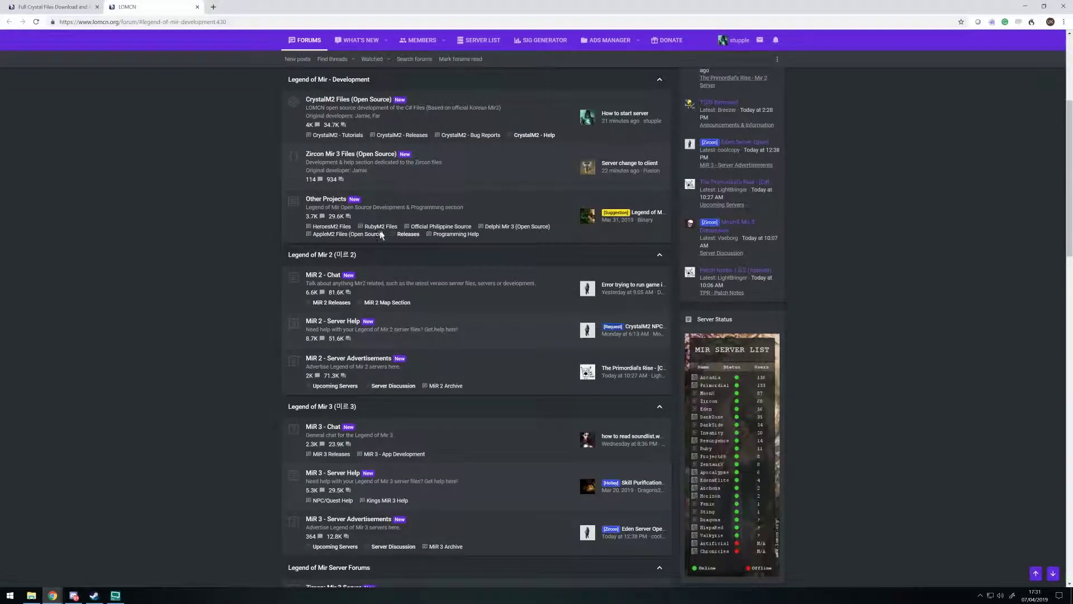
pyautogui.scroll(1, 383, 217)
pyautogui.click(371, 174)
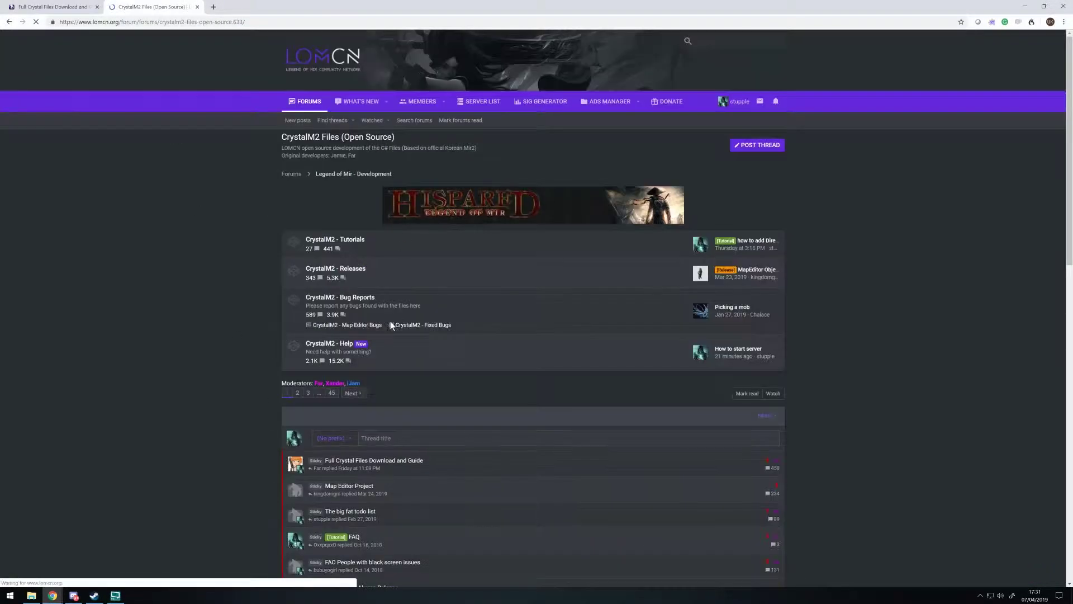
pyautogui.scroll(-3, 431, 369)
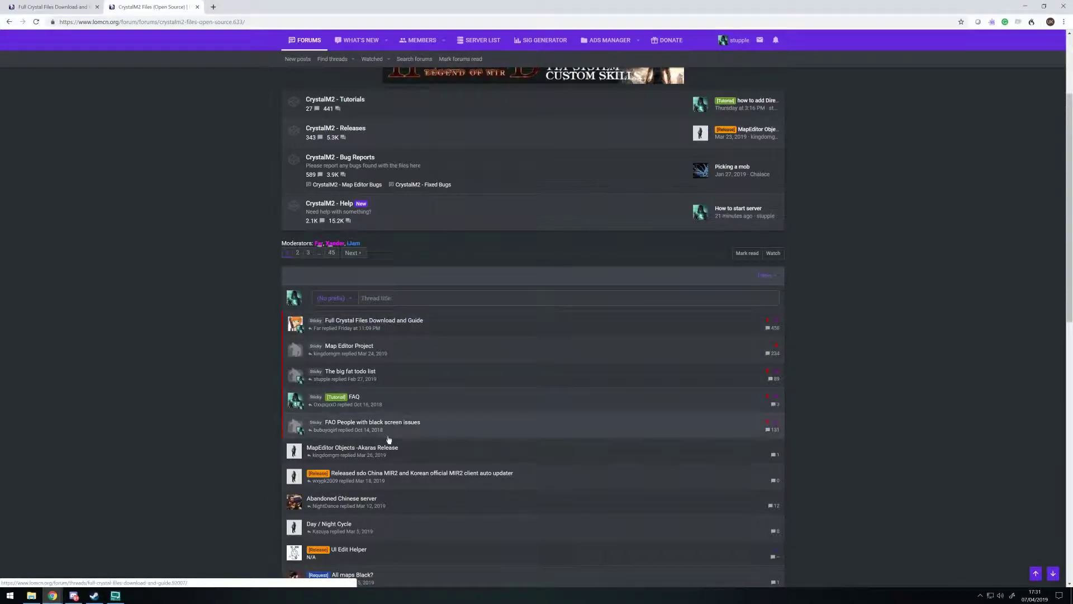
pyautogui.click(375, 423)
pyautogui.scroll(-5, 382, 445)
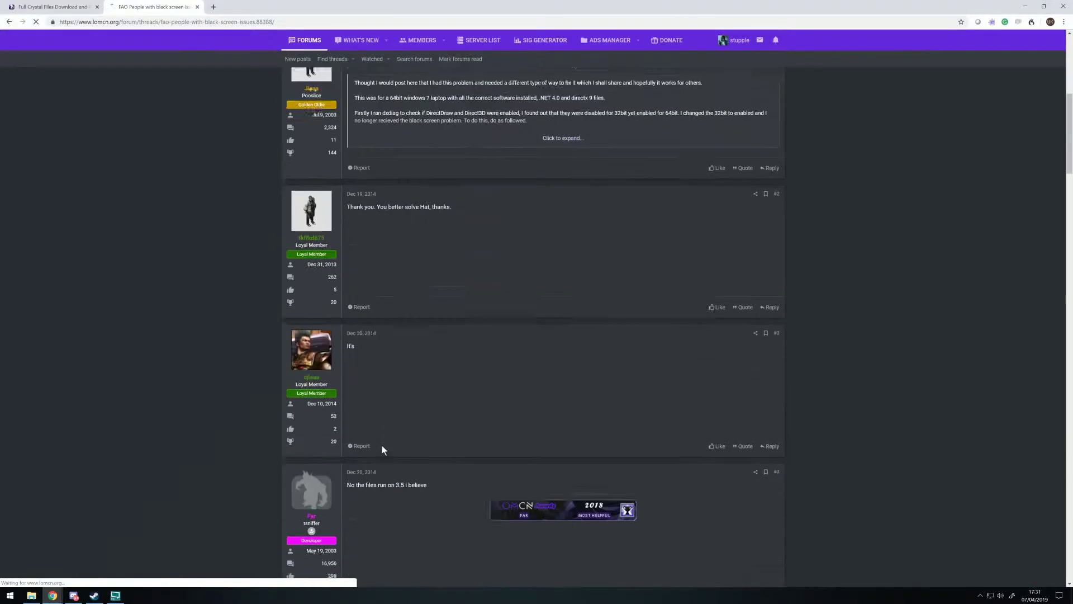
pyautogui.scroll(3, 385, 442)
pyautogui.scroll(2, 385, 442)
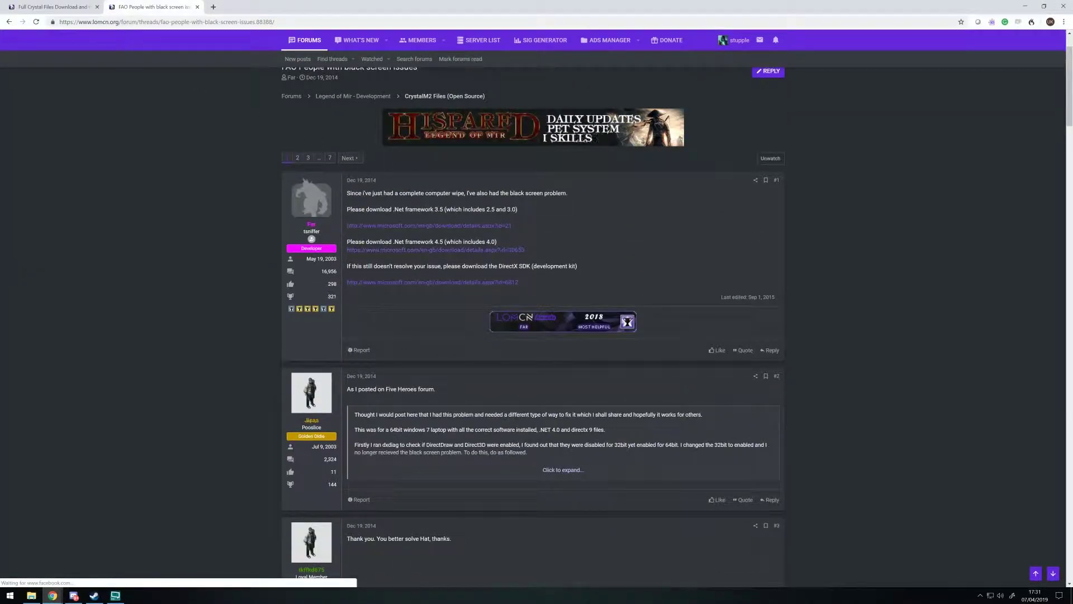
pyautogui.hotkey('alt', 'Left')
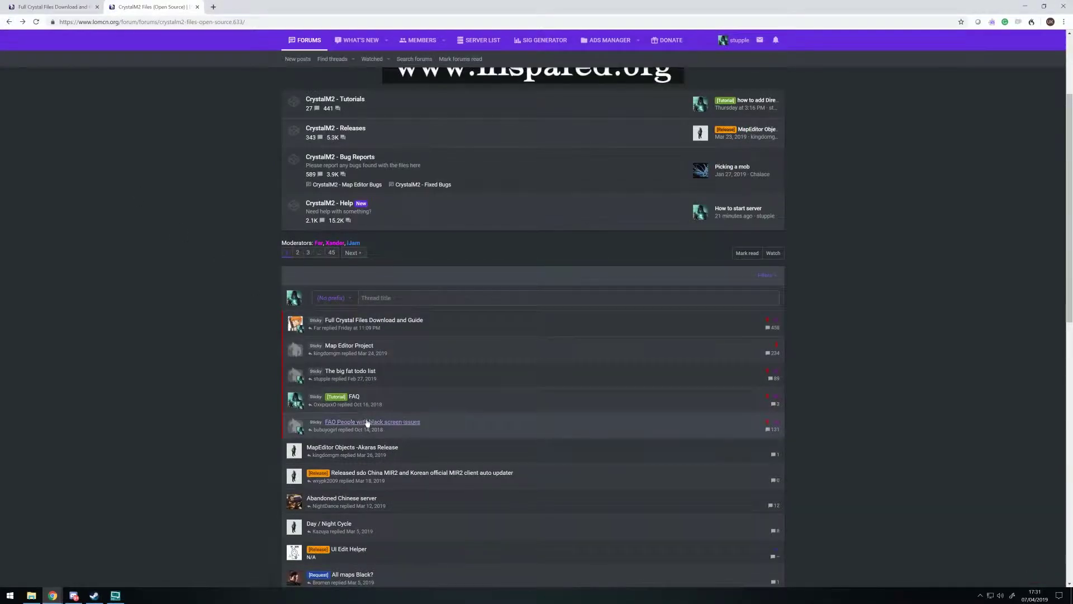
# Read the [Tutorial] FAQ and its DirectX tutorial, then return to the Full Crystal Files guide
pyautogui.click(359, 396)
pyautogui.scroll(-5, 483, 480)
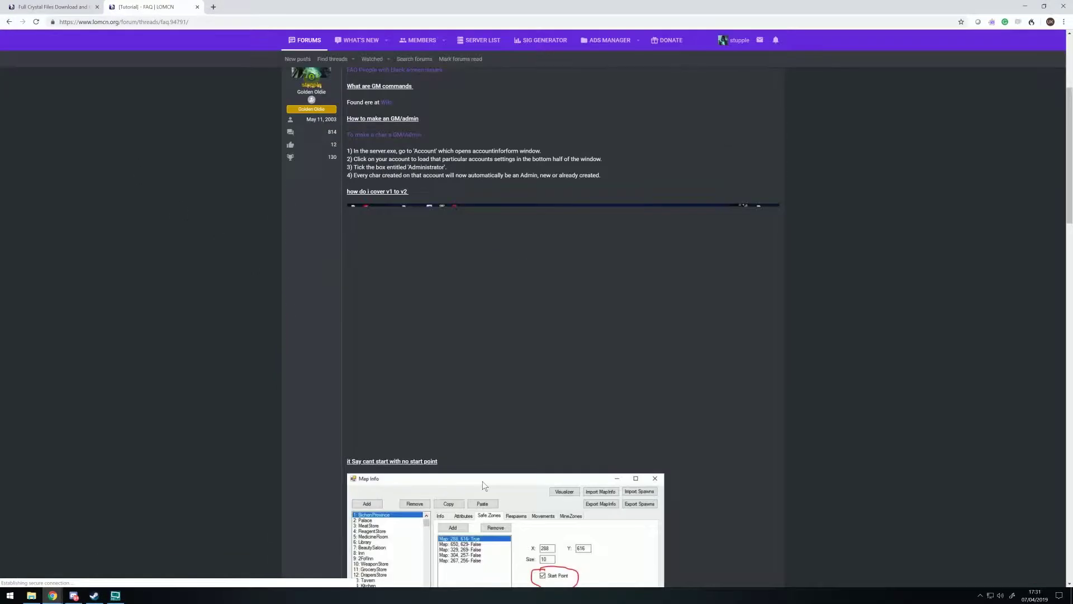
pyautogui.scroll(-5, 485, 480)
pyautogui.scroll(-3, 485, 480)
pyautogui.scroll(-3, 506, 466)
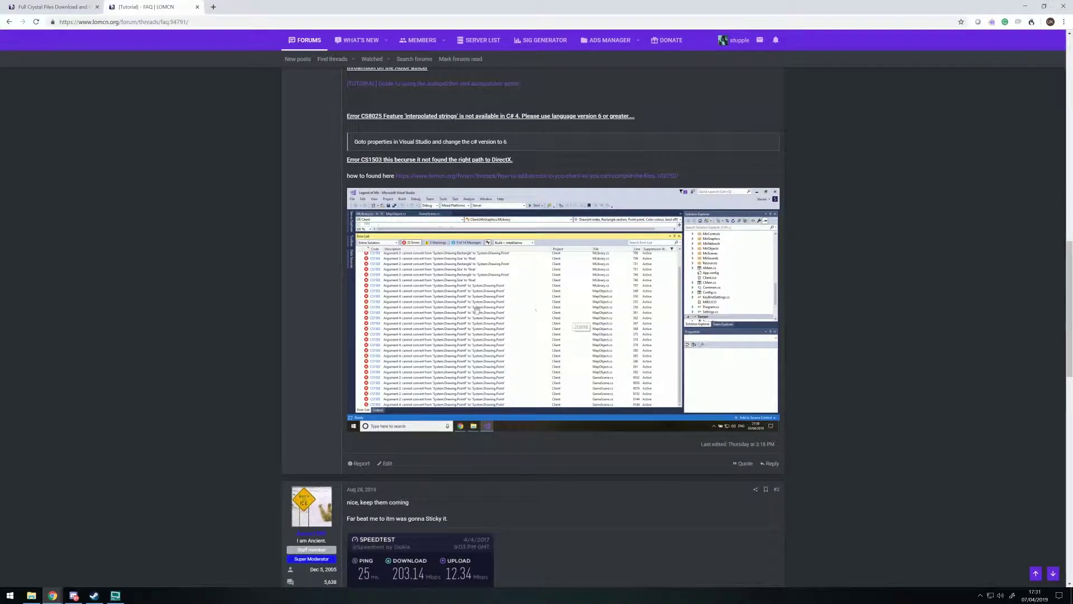
pyautogui.click(504, 176)
pyautogui.scroll(-5, 442, 382)
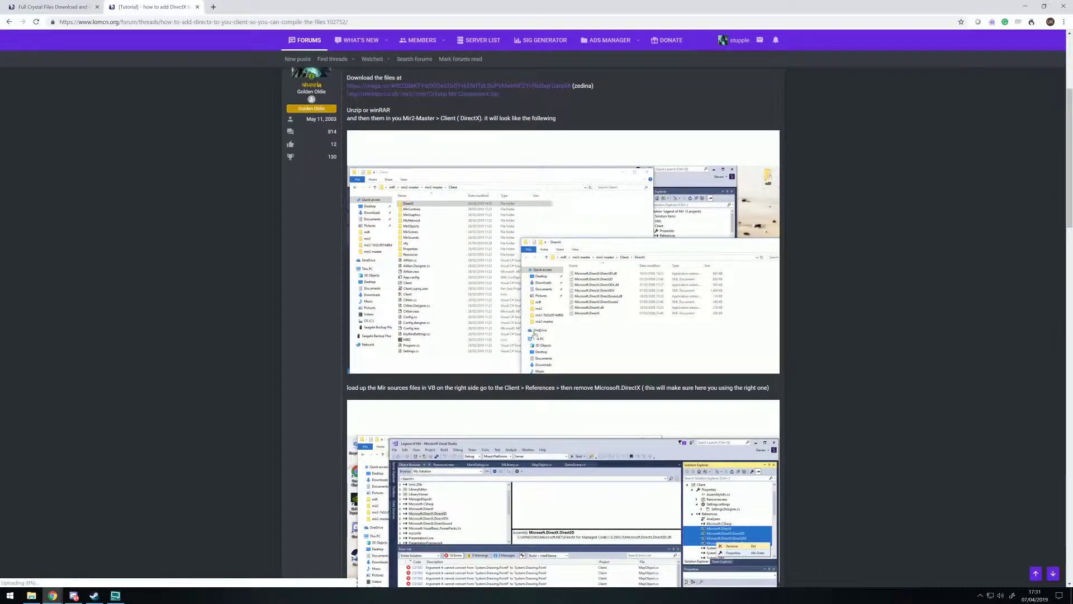
pyautogui.scroll(-4, 589, 336)
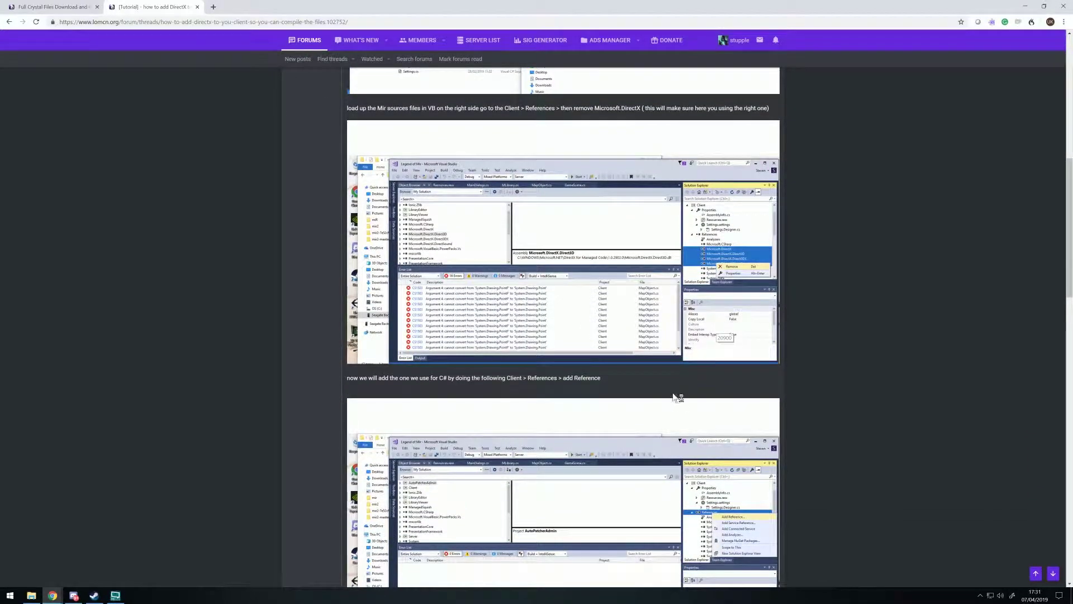
pyautogui.scroll(-3, 579, 407)
pyautogui.scroll(-2, 515, 391)
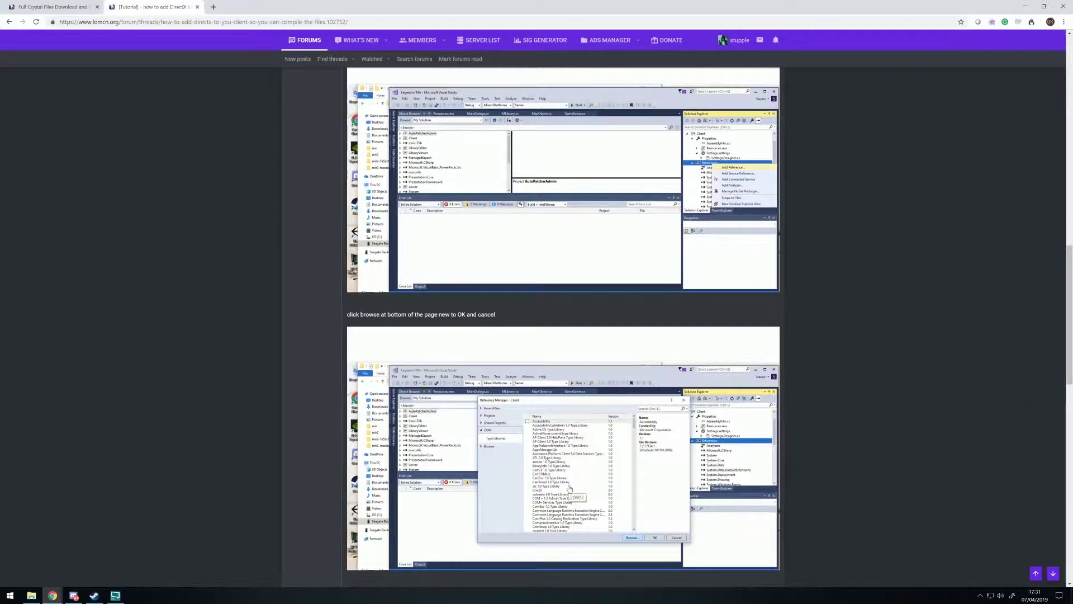
pyautogui.scroll(-3, 579, 486)
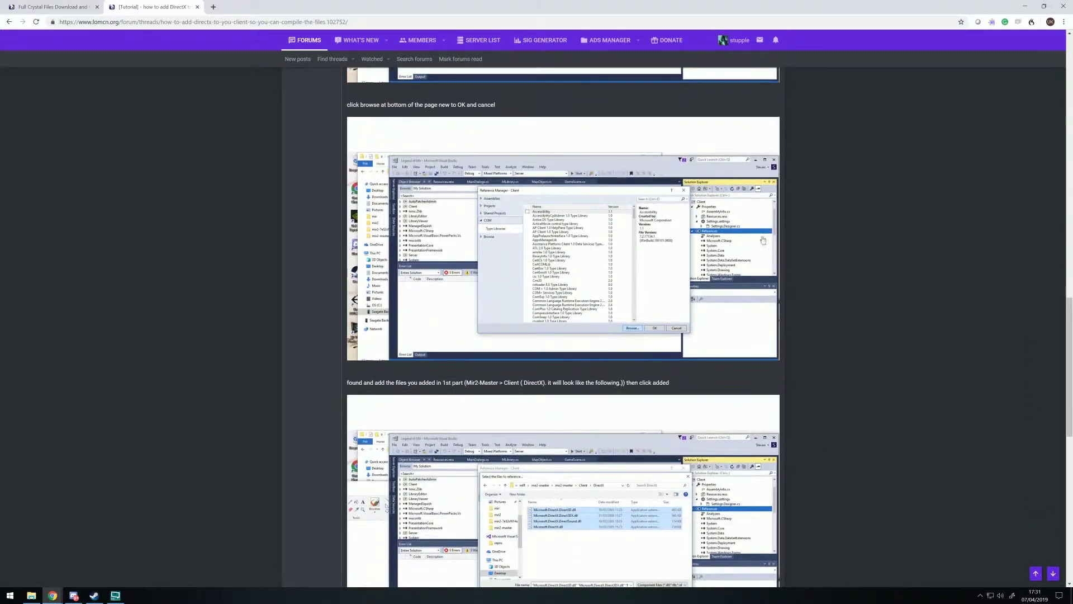
pyautogui.click(31, 7)
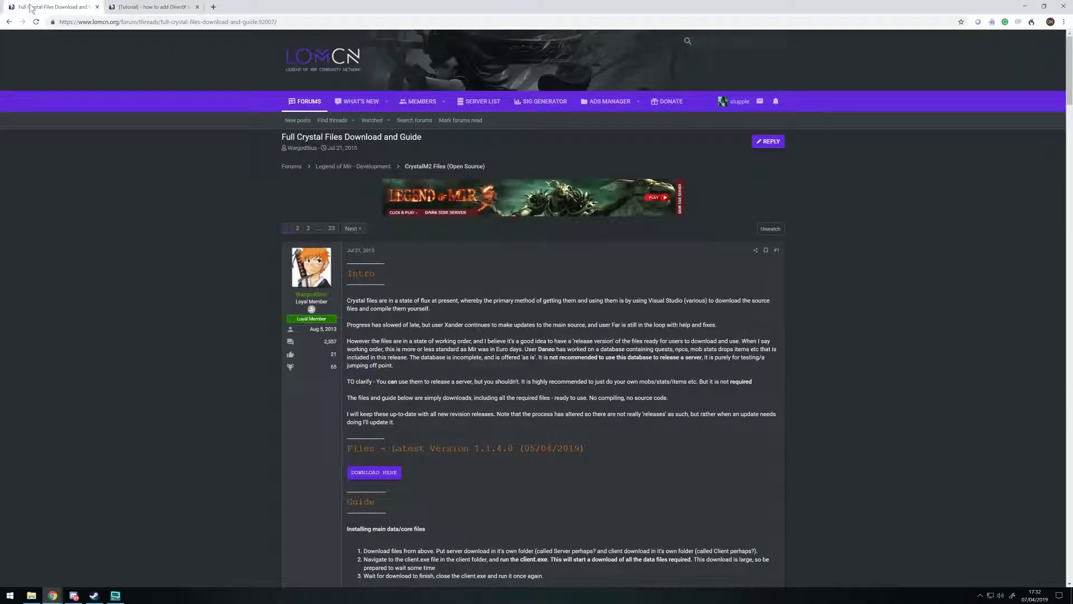
# Show mir2-master\Build\Server and mir\Daneo1989_Server in two side-by-side Explorer windows
pyautogui.click(1024, 7)
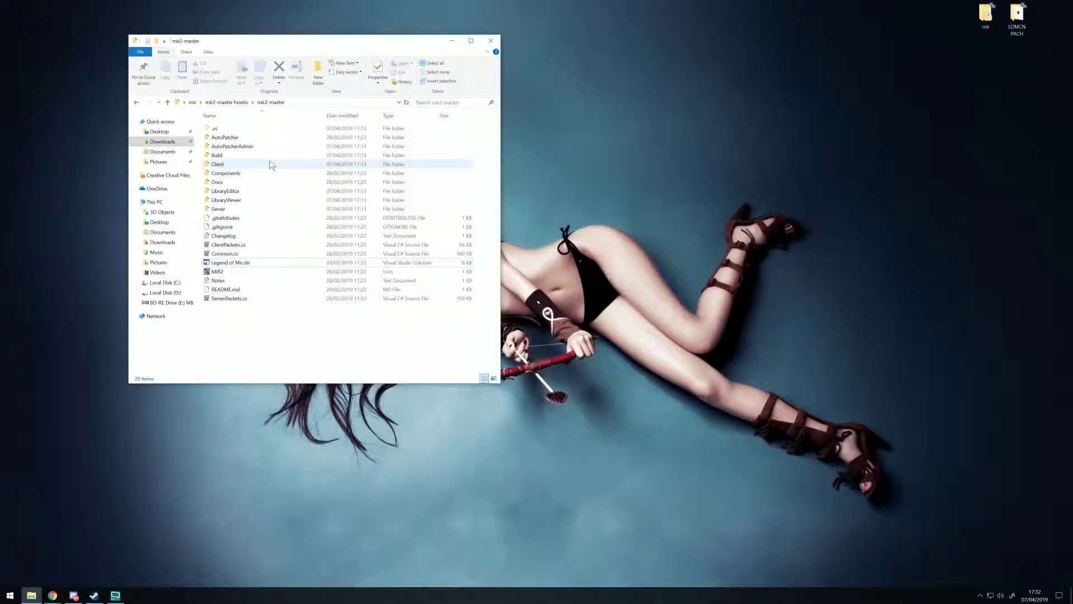
pyautogui.doubleClick(268, 156)
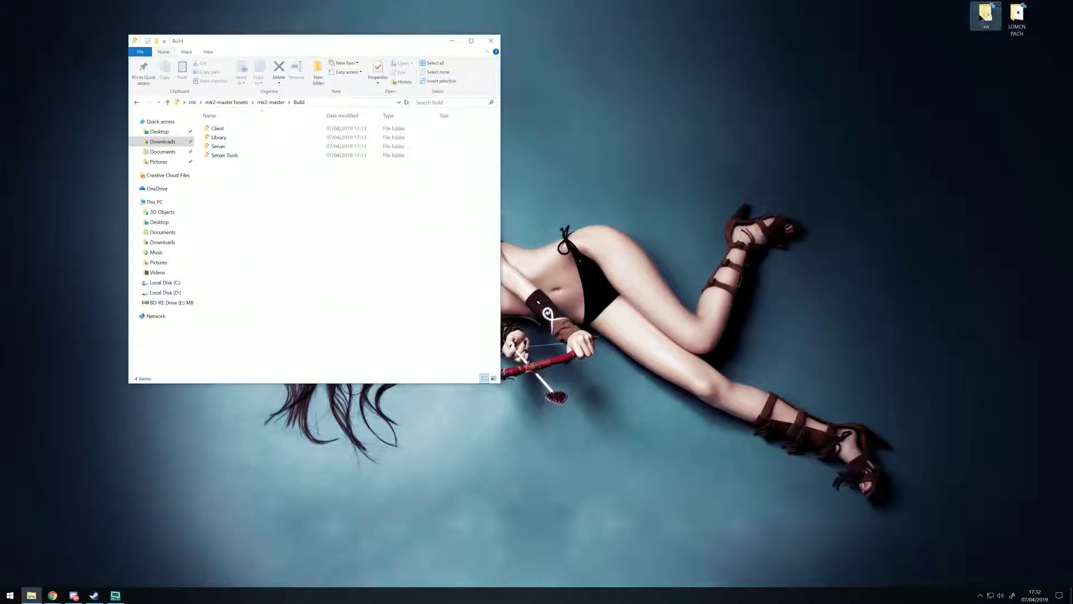
pyautogui.doubleClick(988, 13)
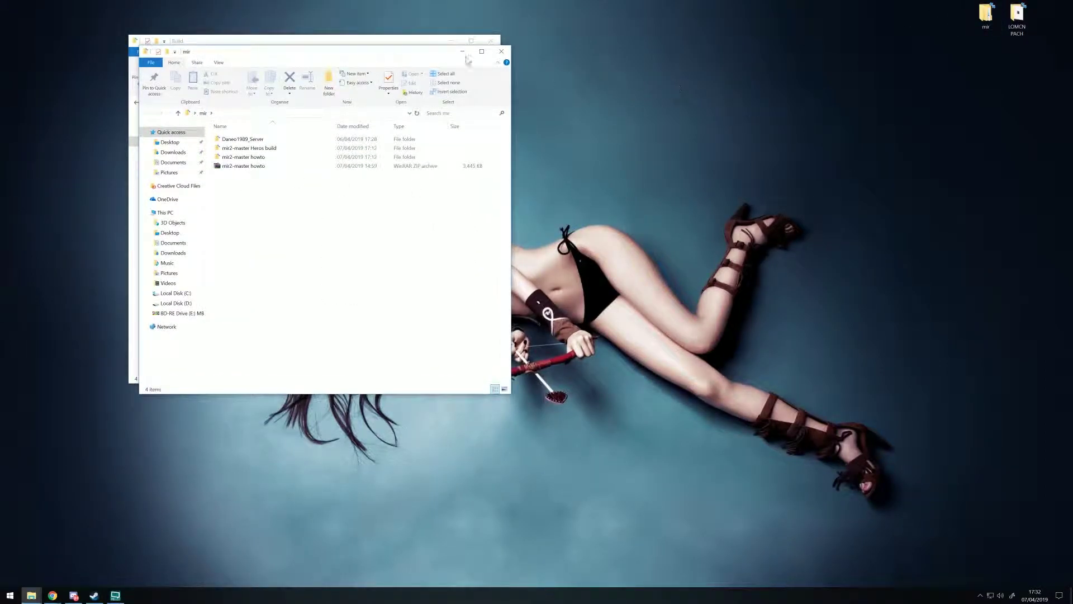
pyautogui.moveTo(372, 56); pyautogui.dragTo(784, 69)
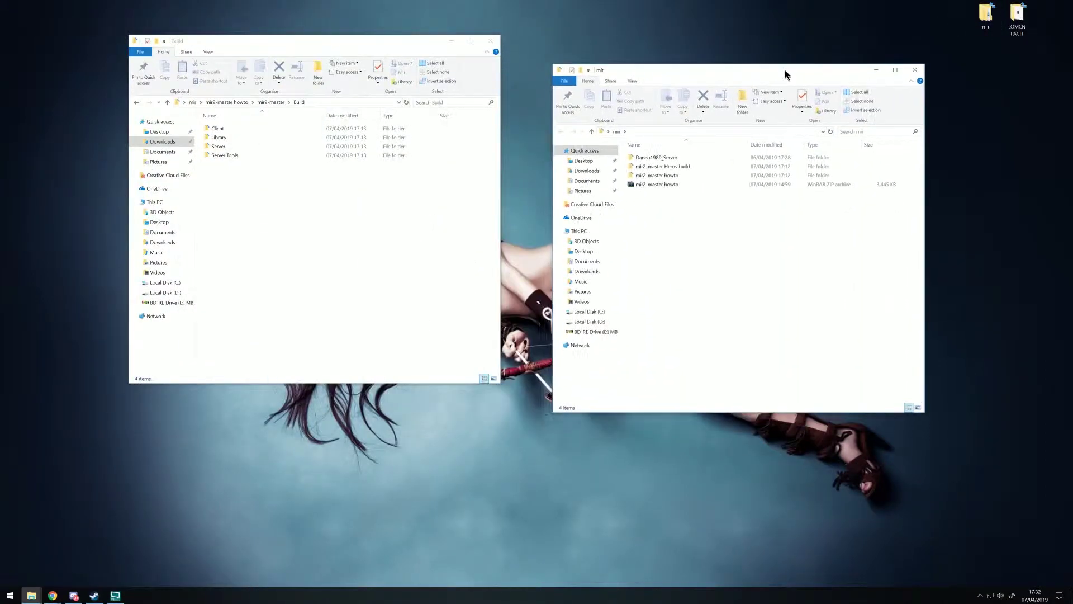
pyautogui.click(252, 156)
pyautogui.doubleClick(219, 147)
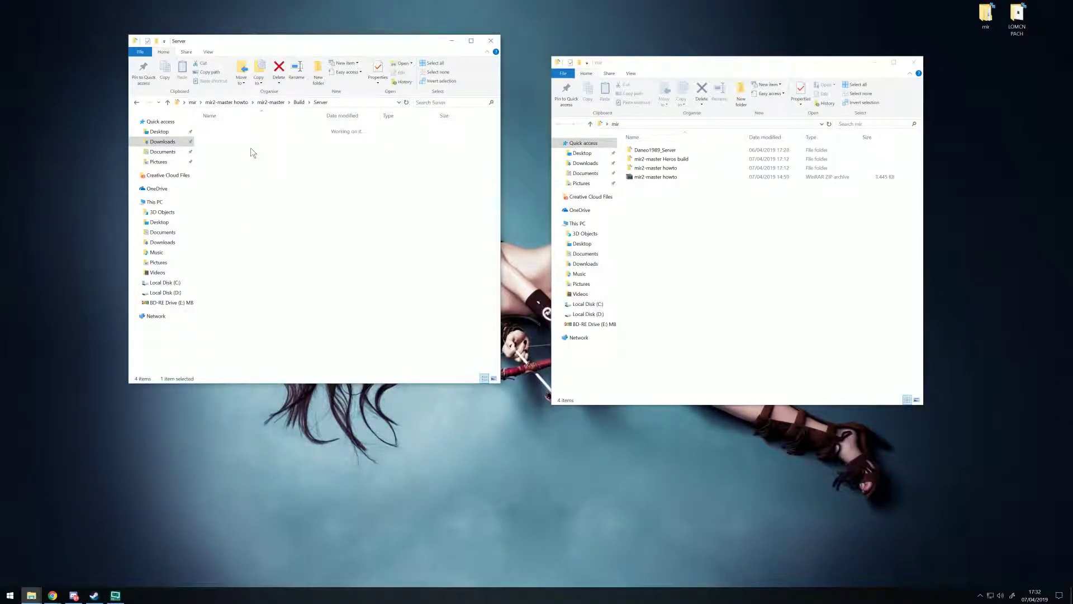
pyautogui.click(656, 150)
pyautogui.click(672, 151)
pyautogui.doubleClick(671, 155)
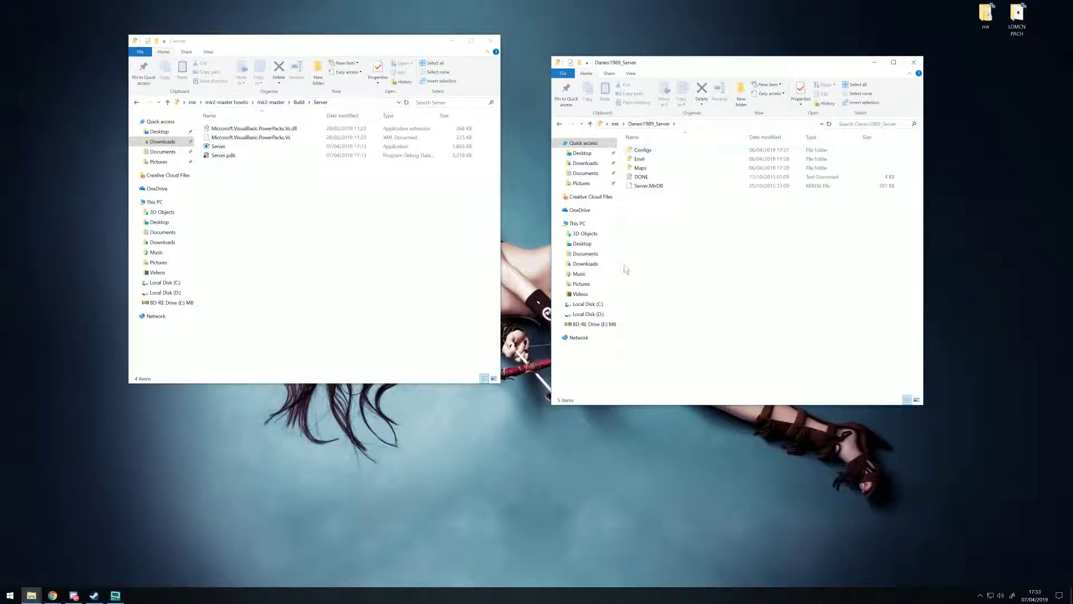
# Copy all five Daneo1989_Server items into the Server folder and close the second window
pyautogui.moveTo(645, 261); pyautogui.dragTo(649, 150)
pyautogui.rightClick(646, 168)
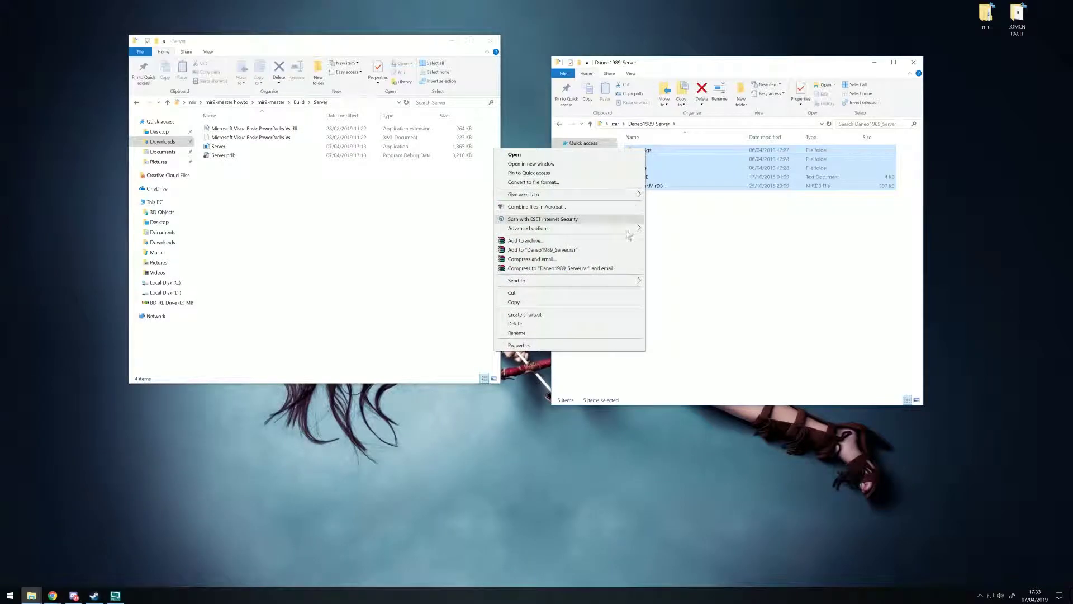
pyautogui.click(544, 299)
pyautogui.click(344, 263)
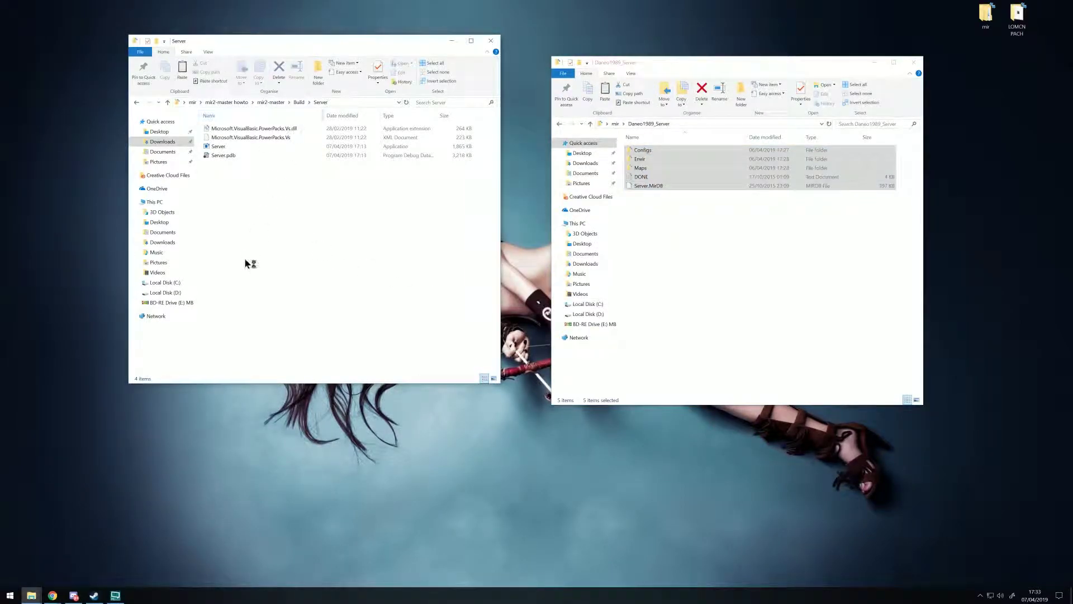
pyautogui.rightClick(149, 261)
pyautogui.click(210, 320)
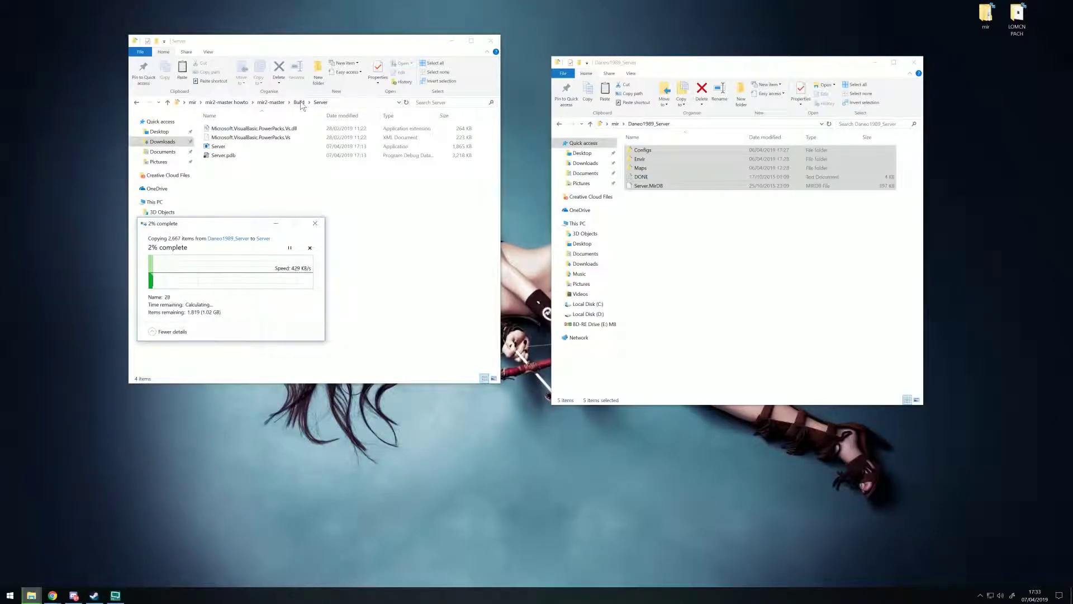
pyautogui.click(731, 352)
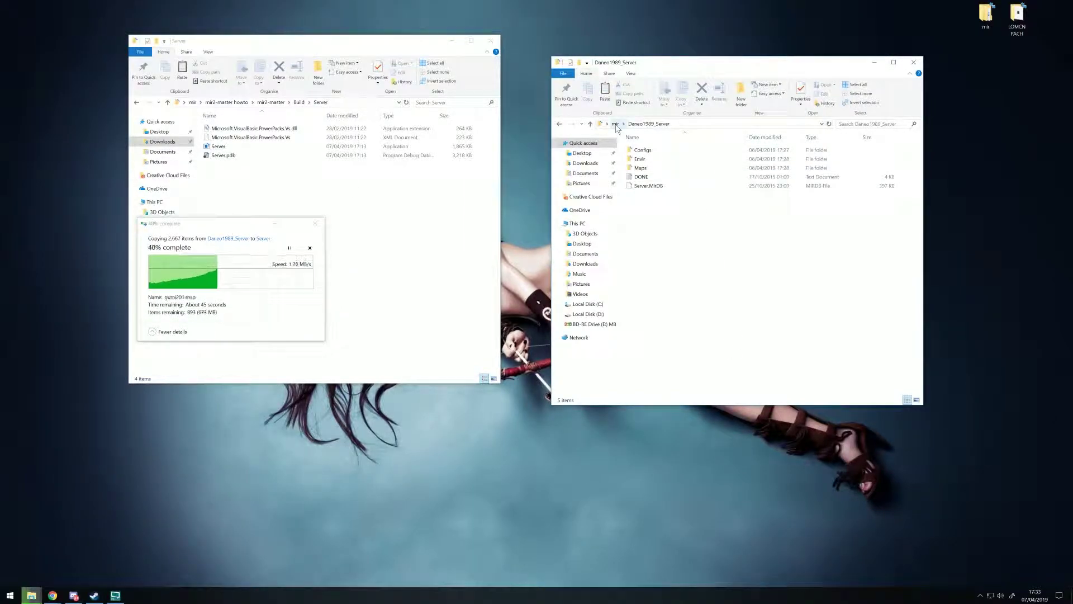
pyautogui.click(913, 64)
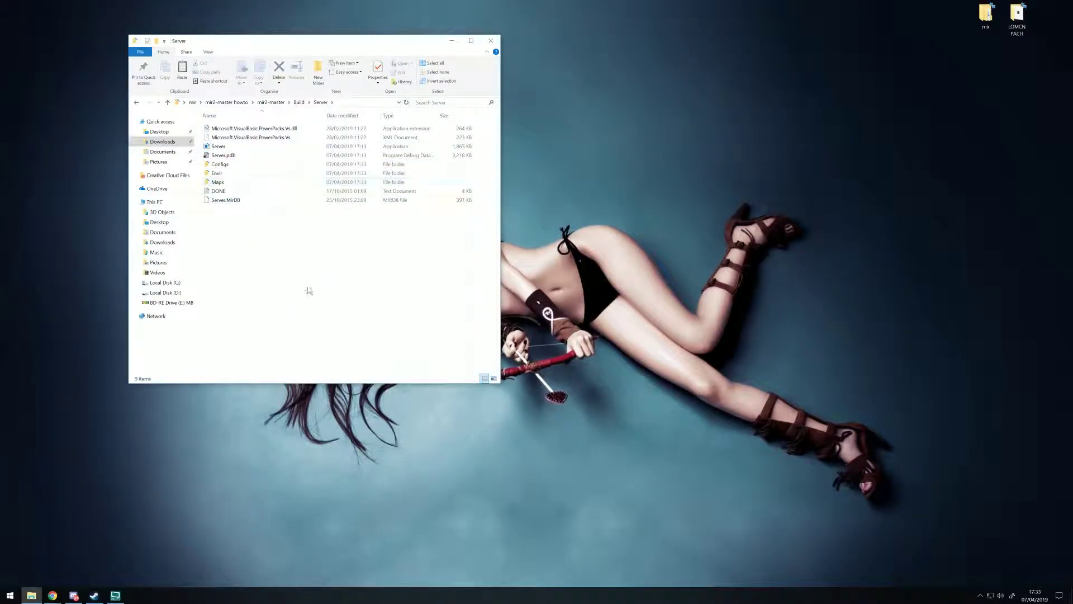
# Launch the compiled Server and check the log's RedTurtle startup error
pyautogui.doubleClick(233, 145)
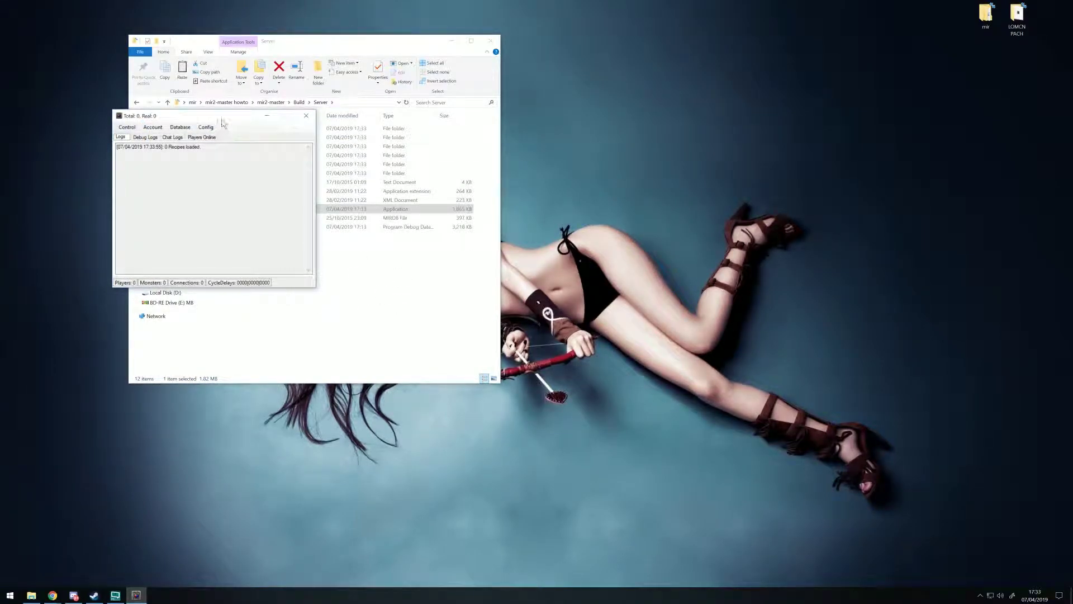
pyautogui.moveTo(221, 116); pyautogui.dragTo(461, 188)
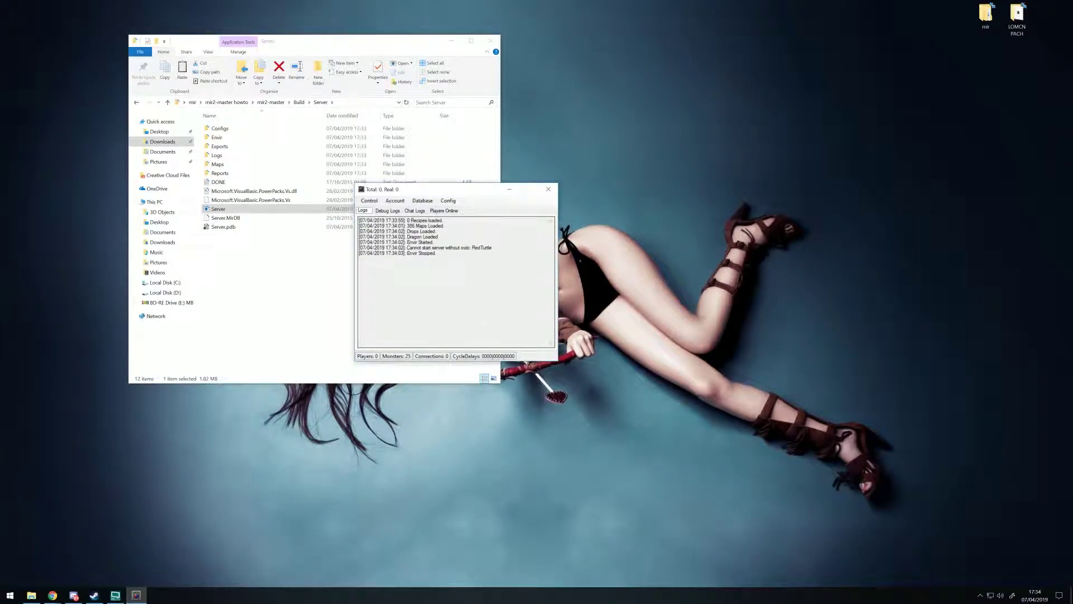
pyautogui.click(419, 253)
pyautogui.click(436, 254)
pyautogui.doubleClick(483, 247)
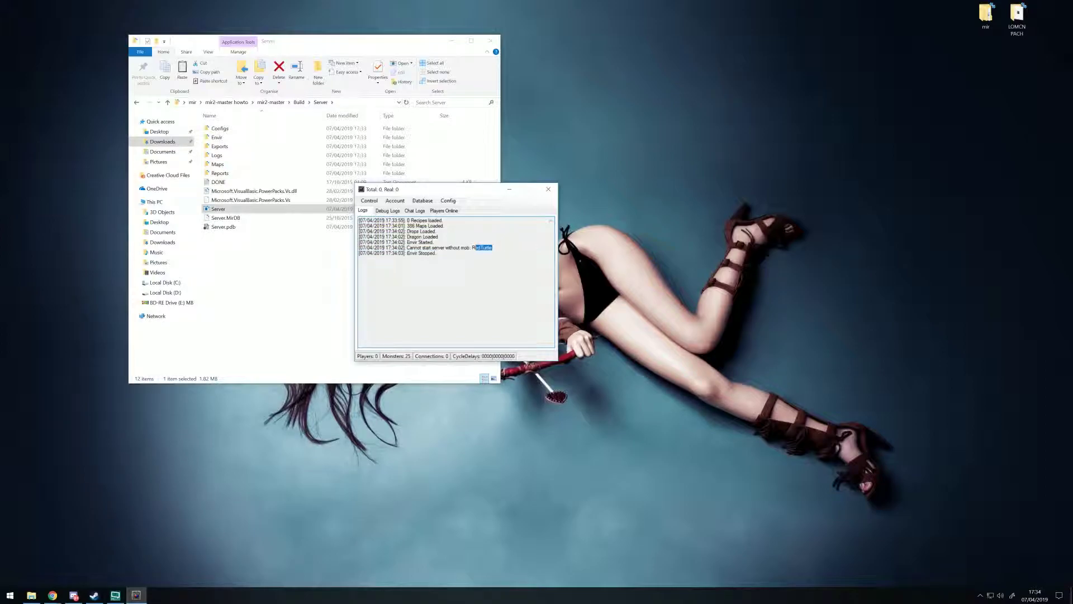
# Open the Database > Monster form, then close it again
pyautogui.click(422, 200)
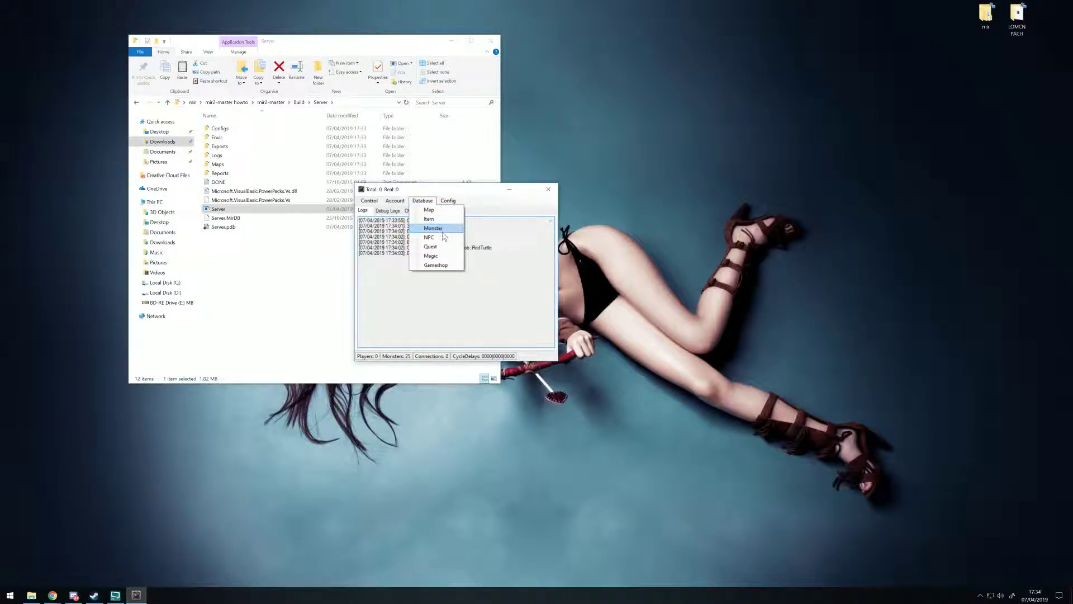
pyautogui.click(434, 229)
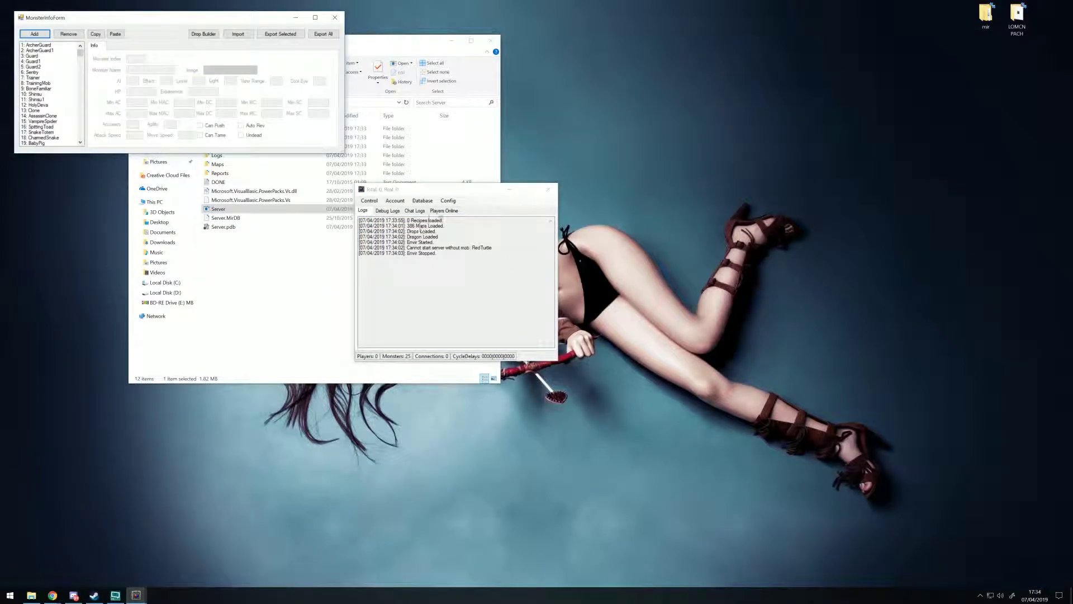
pyautogui.click(336, 18)
pyautogui.click(305, 316)
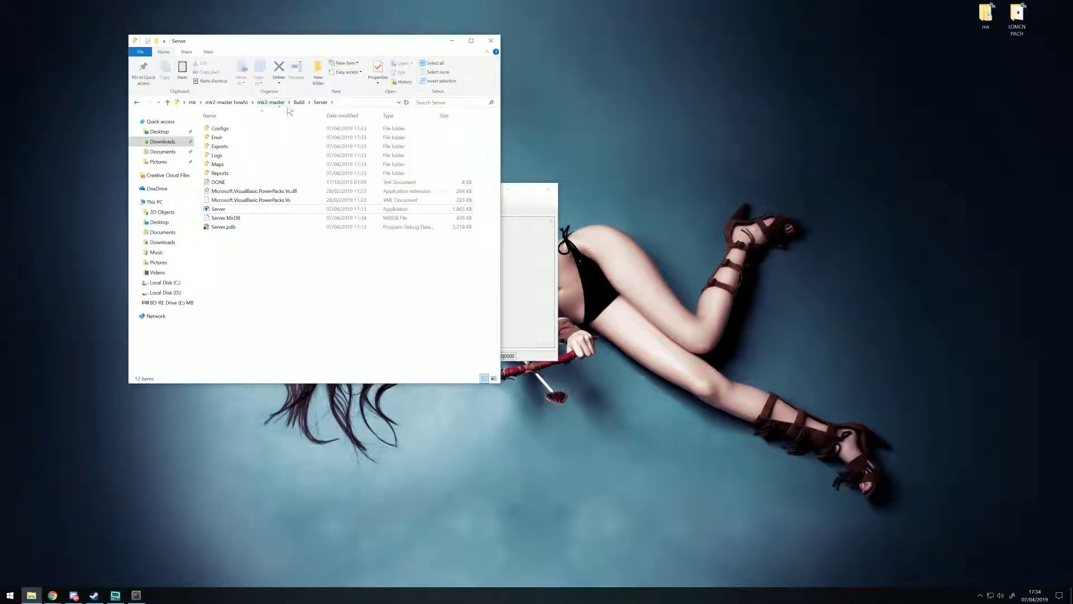
pyautogui.click(389, 73)
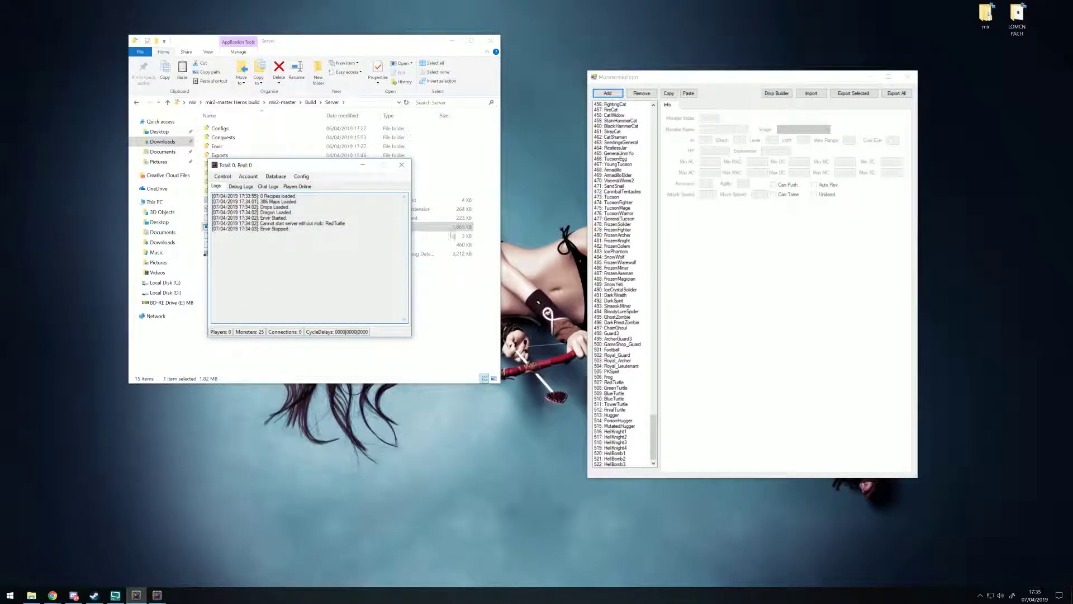
# Open the new server's monster database, enlarge it, and add entry 507
pyautogui.click(278, 176)
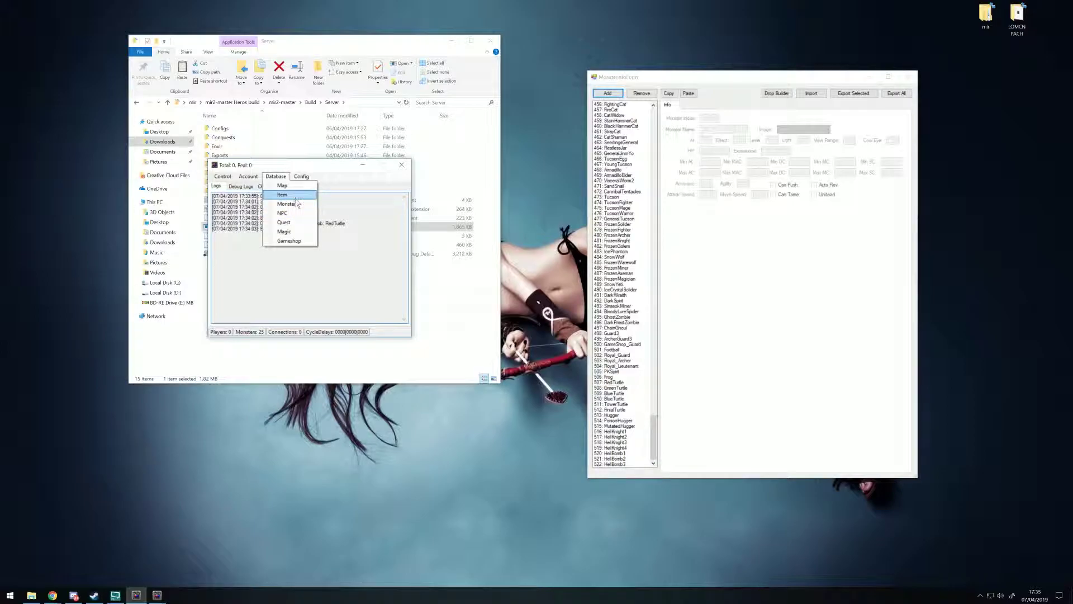
pyautogui.click(354, 228)
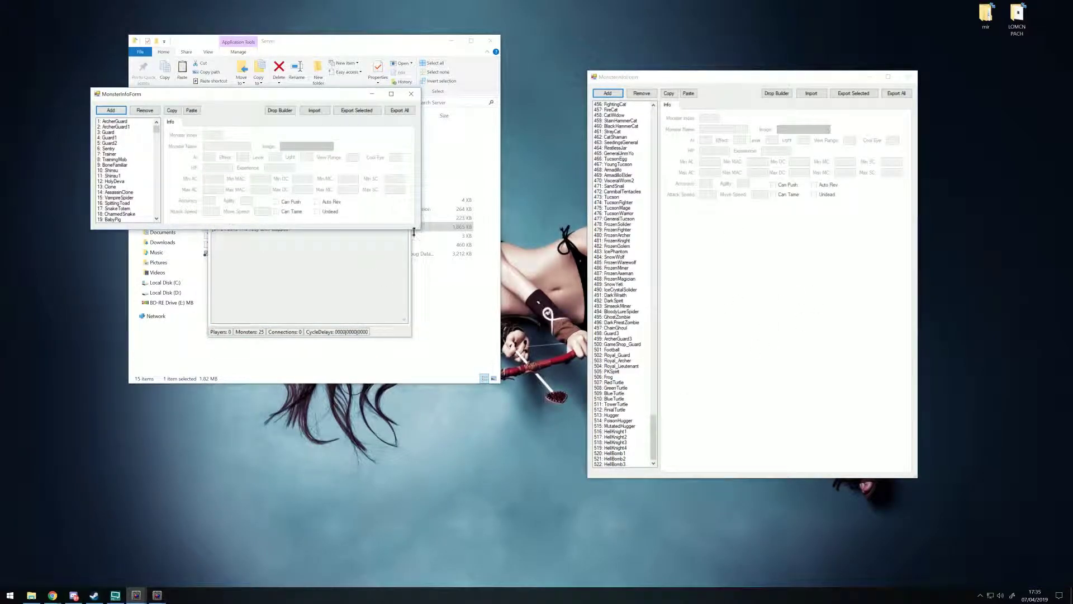
pyautogui.moveTo(410, 228); pyautogui.dragTo(410, 478)
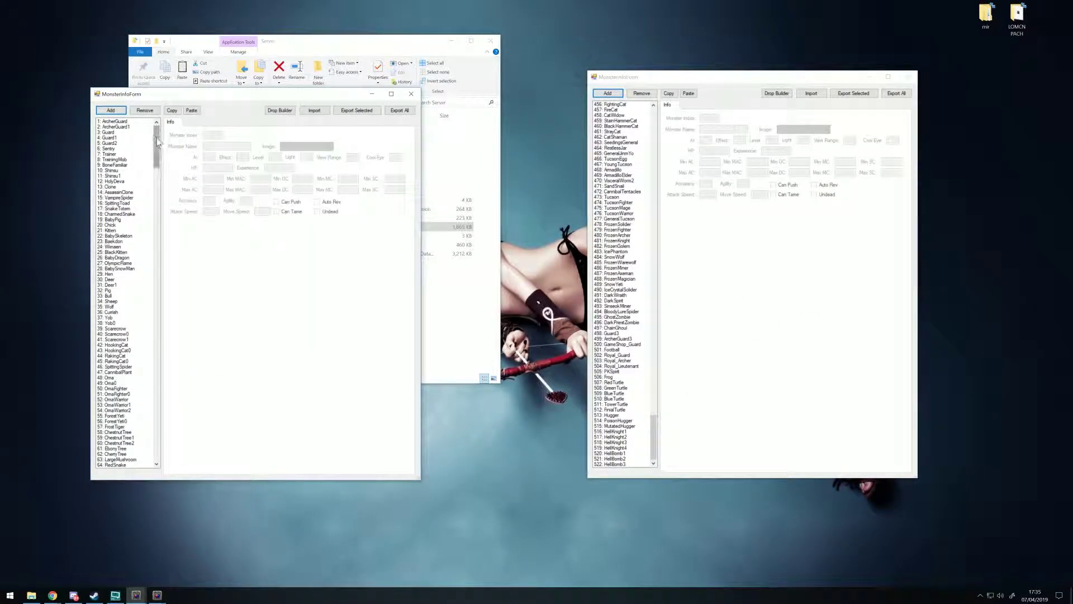
pyautogui.moveTo(156, 135)
pyautogui.mouseDown()
pyautogui.moveTo(156, 415)
pyautogui.moveTo(156, 126)
pyautogui.mouseUp()
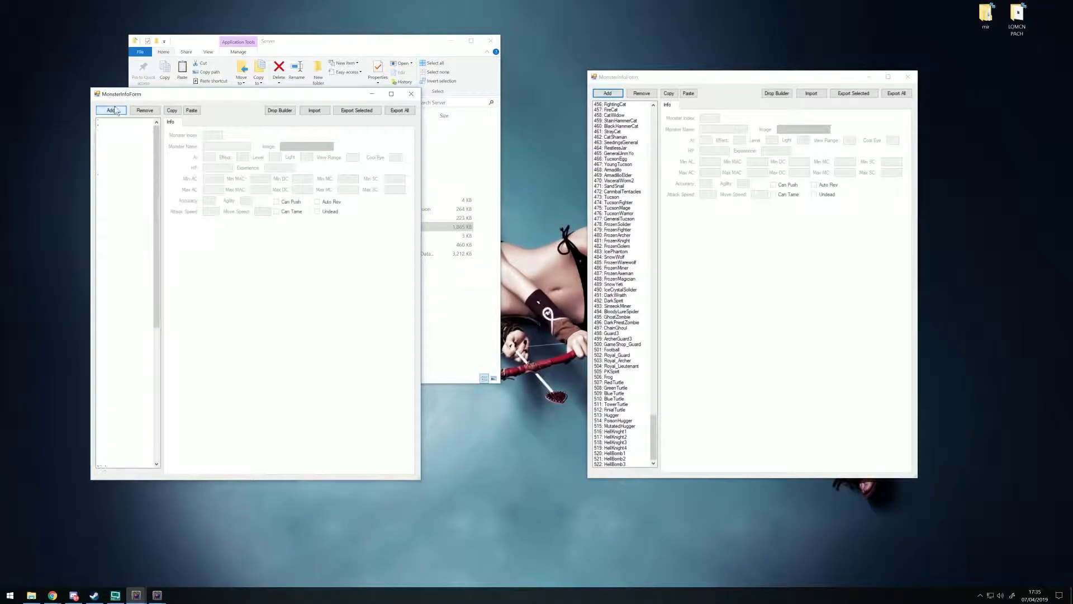
pyautogui.scroll(-2, 130, 415)
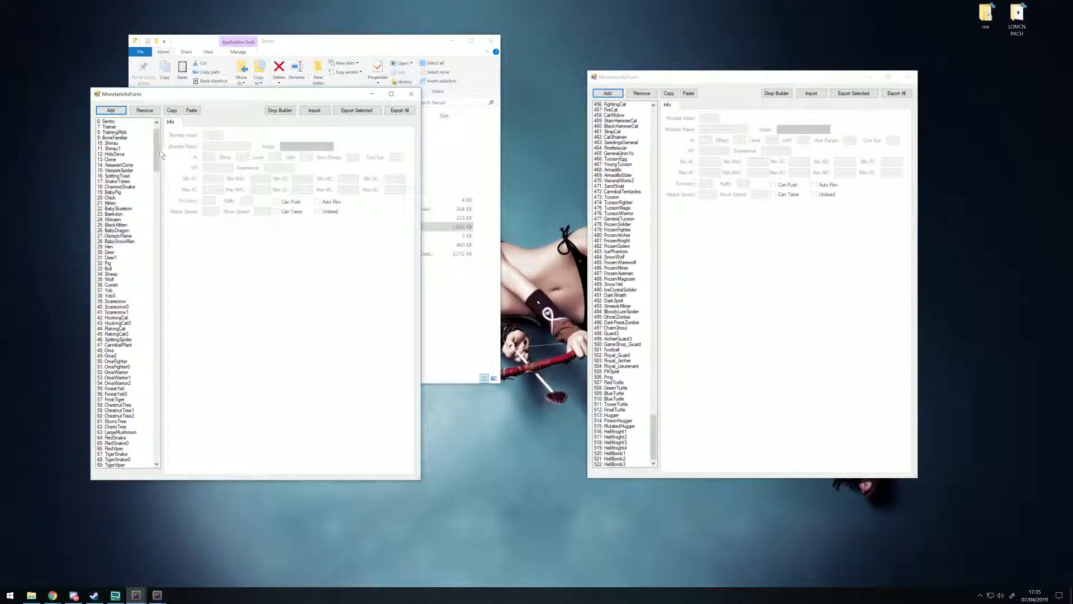
pyautogui.moveTo(156, 151); pyautogui.dragTo(156, 452)
pyautogui.click(113, 459)
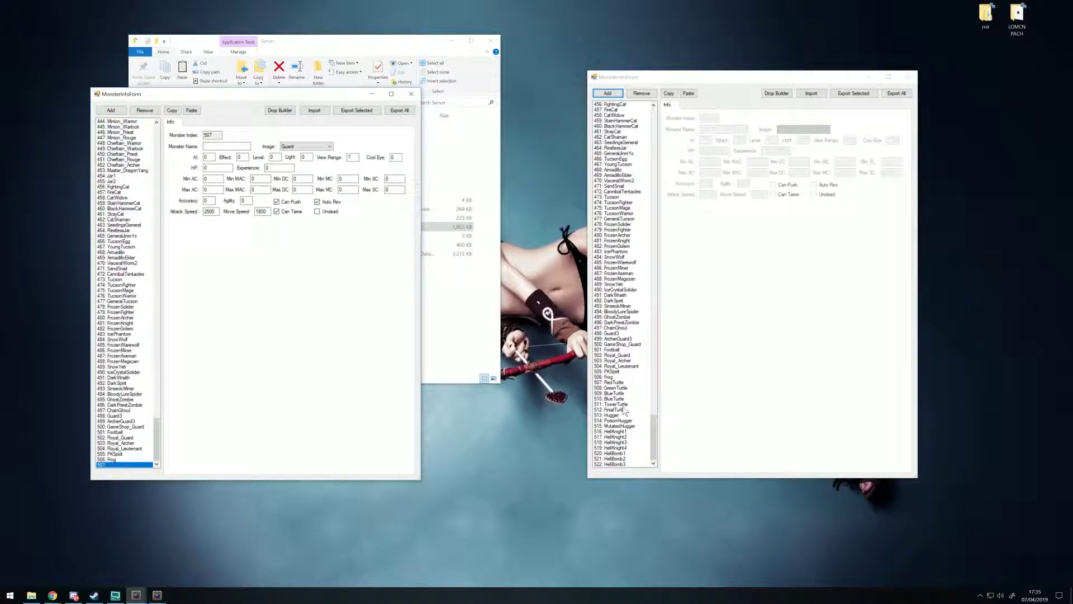
# Copy the name 'RedTurtle' from the full database into entry 507's name field
pyautogui.click(620, 382)
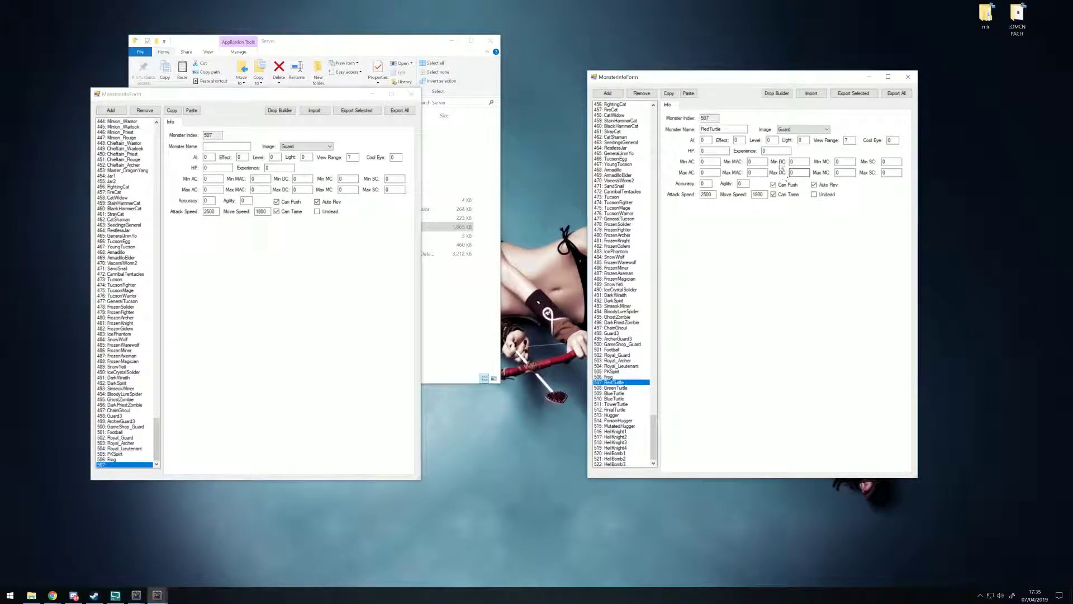
pyautogui.doubleClick(711, 129)
pyautogui.hotkey('ctrl', 'c')
pyautogui.click(226, 146)
pyautogui.hotkey('ctrl', 'v')
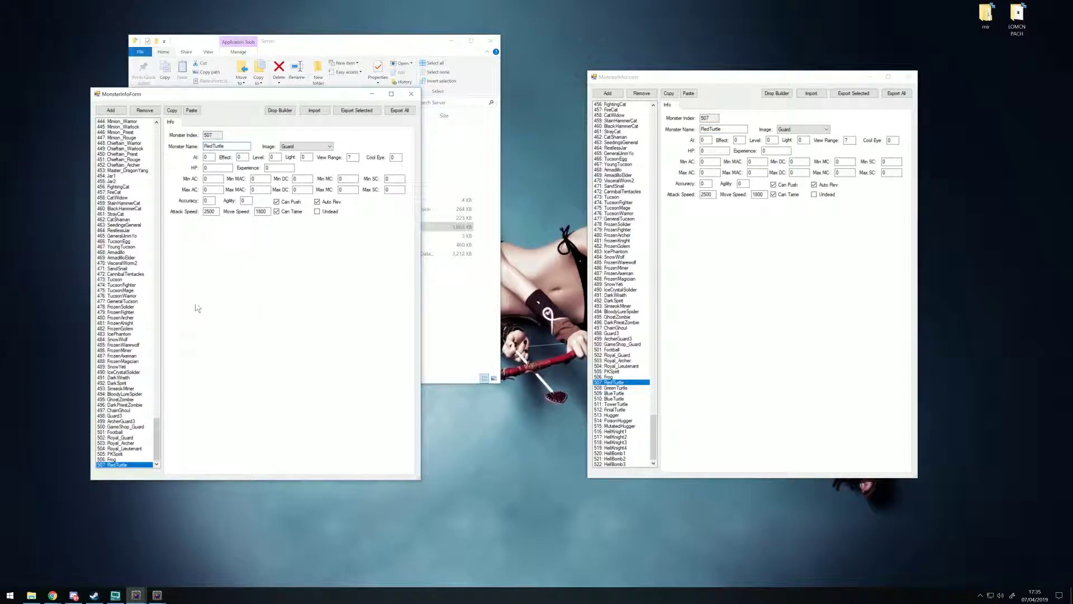
pyautogui.scroll(2, 194, 309)
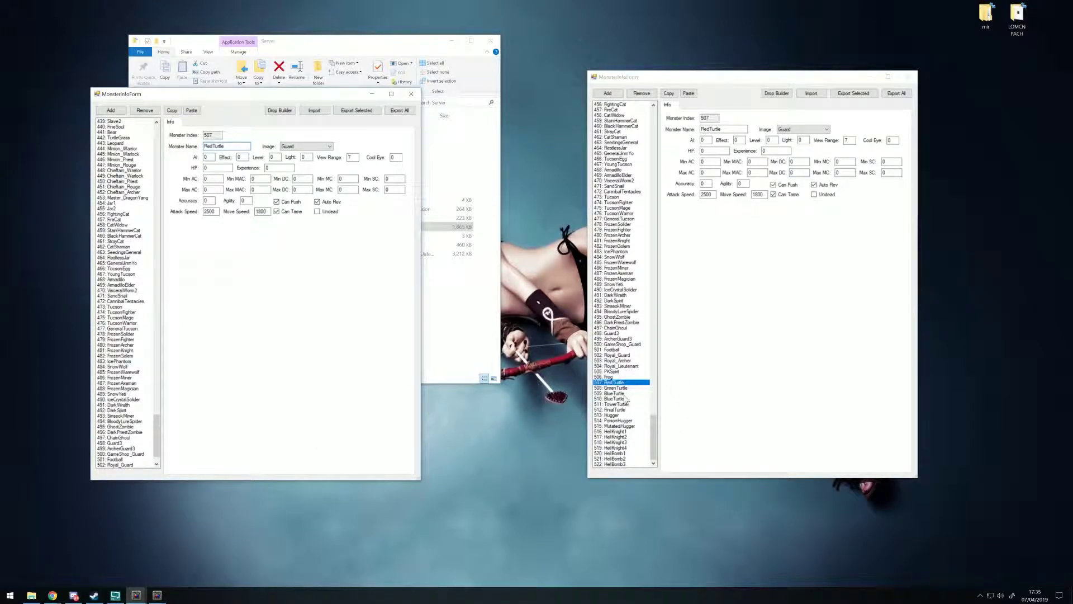
pyautogui.click(731, 237)
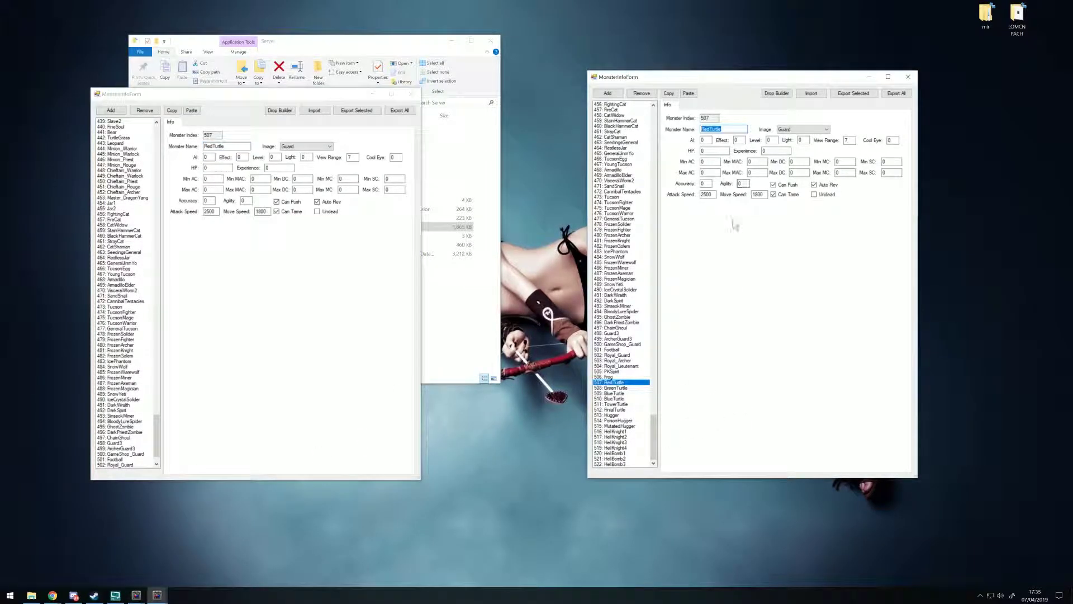
# Export the sixteen selected monsters RedTurtle through HellBomb3, then close the full database
pyautogui.keyDown('shift'); pyautogui.click(628, 463); pyautogui.keyUp('shift')
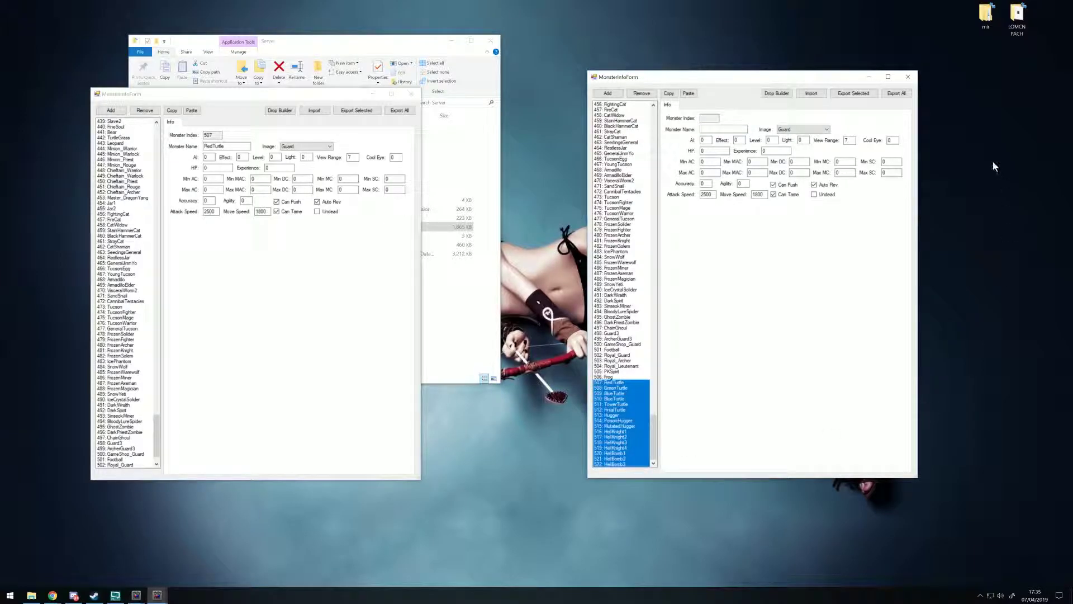
pyautogui.click(854, 94)
pyautogui.click(557, 323)
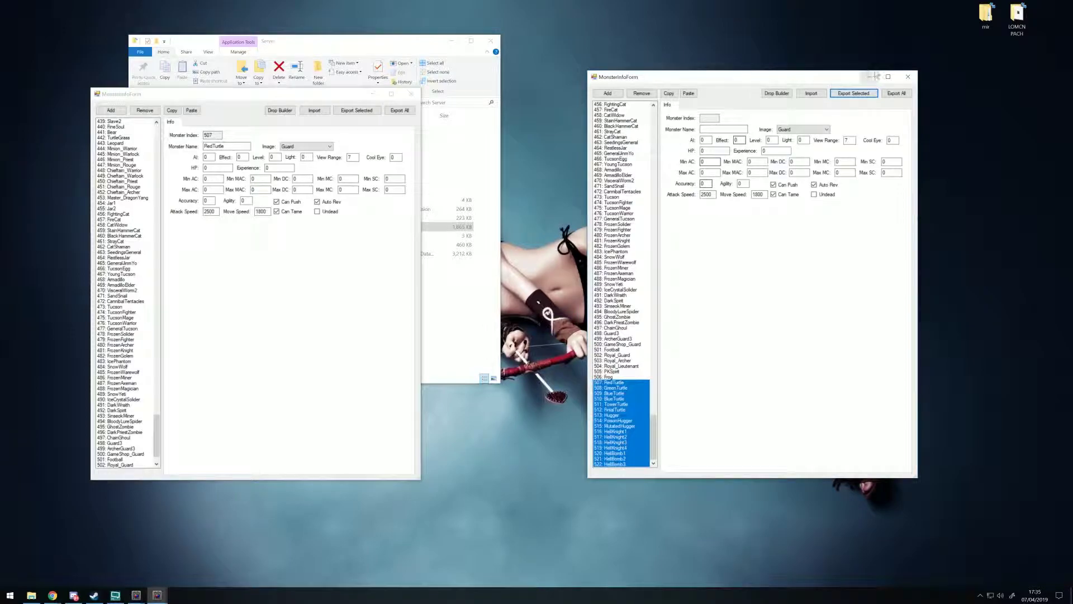
pyautogui.click(908, 80)
# Import the monster export file from mir2-master Heros build's Build\Server\Exports folder
pyautogui.click(314, 110)
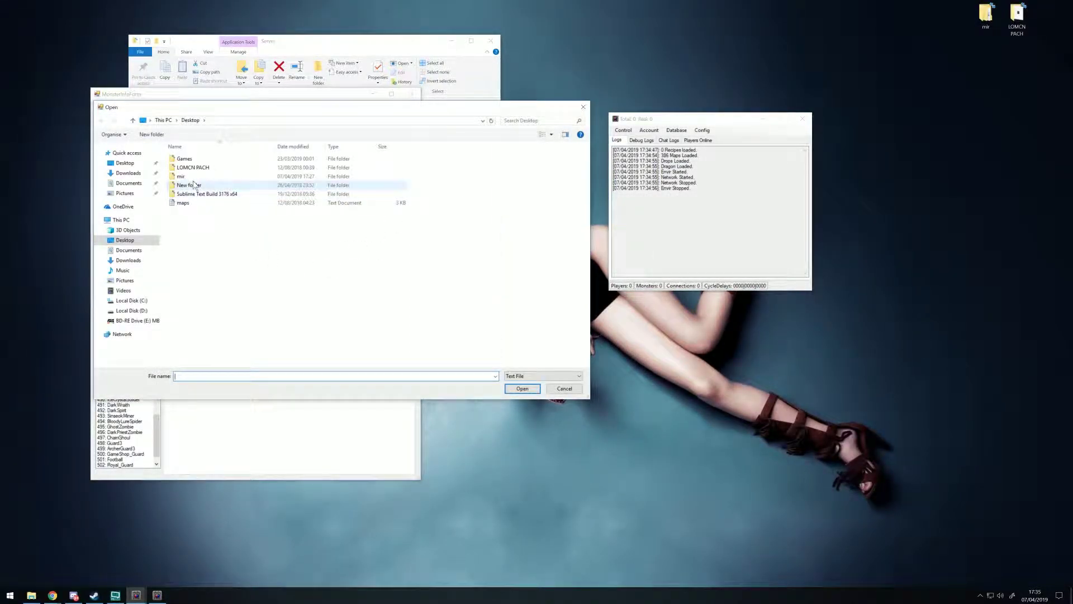
pyautogui.click(198, 177)
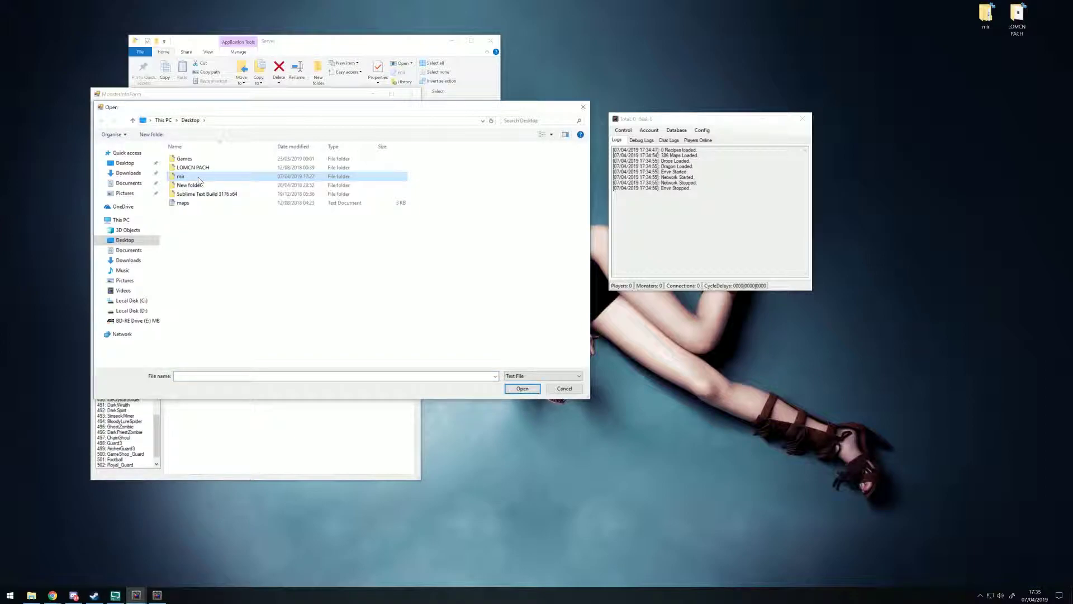
pyautogui.doubleClick(198, 178)
pyautogui.doubleClick(201, 167)
pyautogui.doubleClick(202, 160)
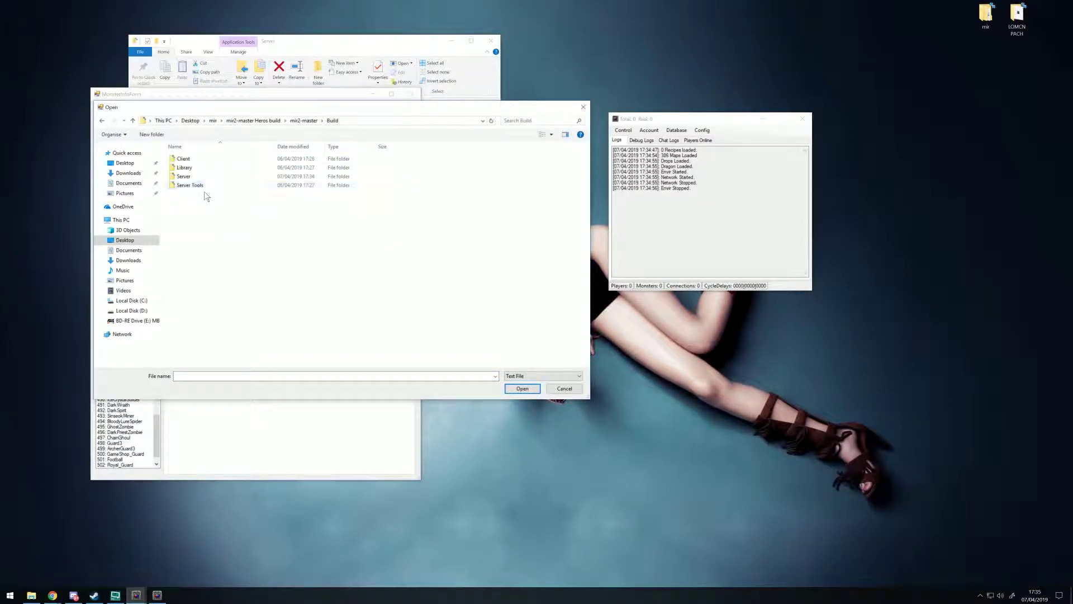
pyautogui.doubleClick(185, 177)
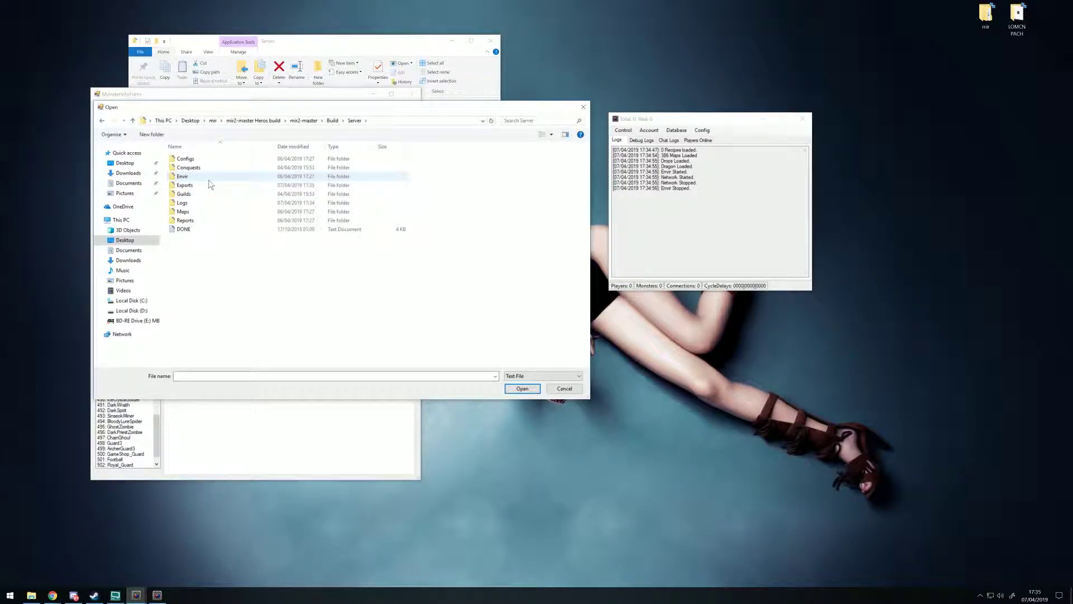
pyautogui.doubleClick(185, 184)
pyautogui.doubleClick(200, 160)
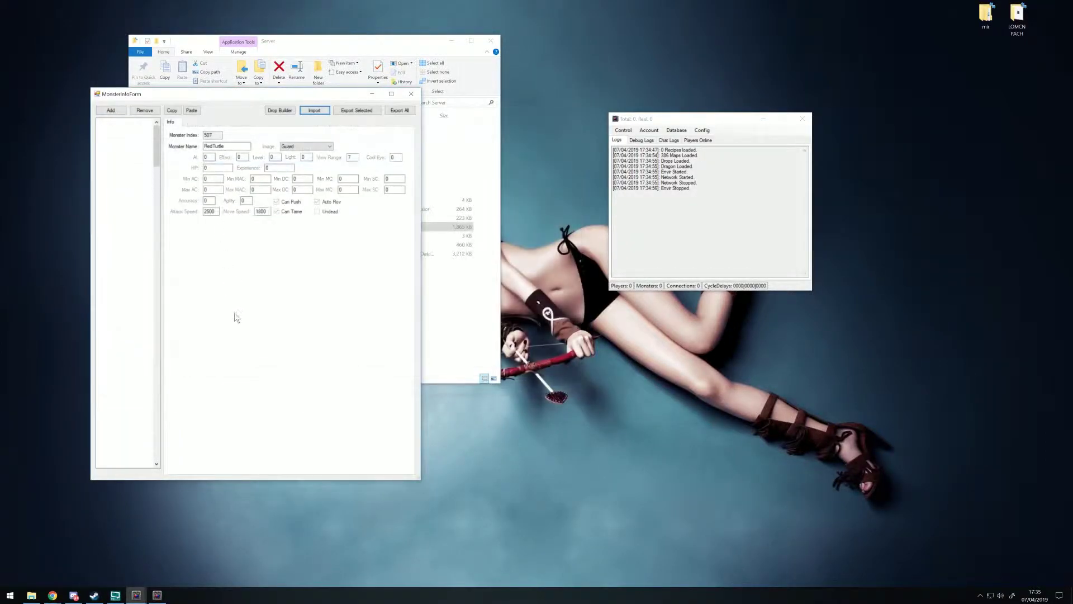
pyautogui.moveTo(157, 147); pyautogui.dragTo(158, 469)
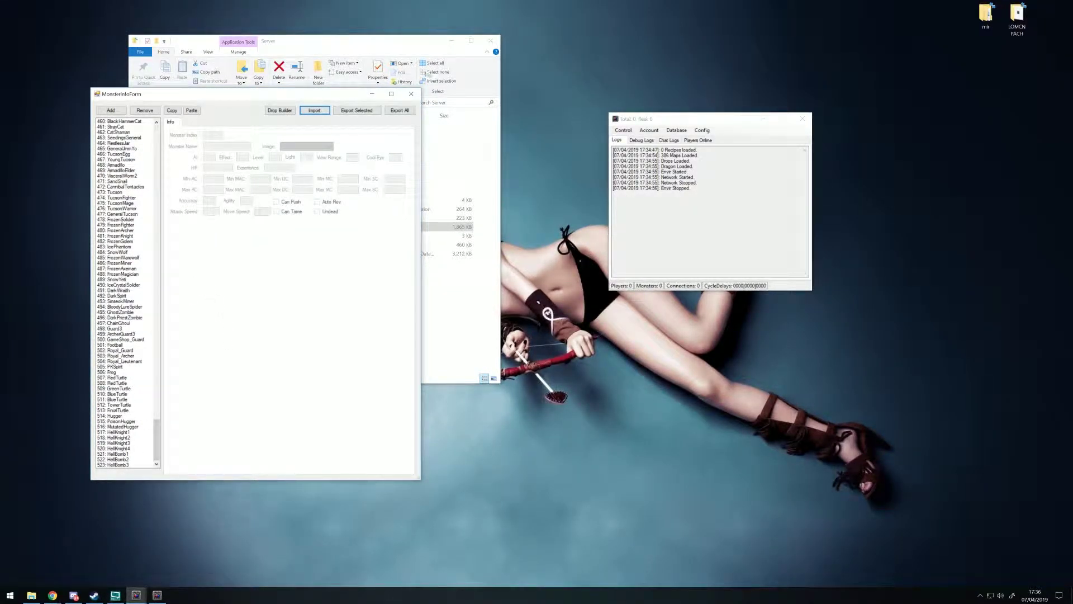
# Start the server via Control > Start Server and move its window upper right
pyautogui.click(411, 92)
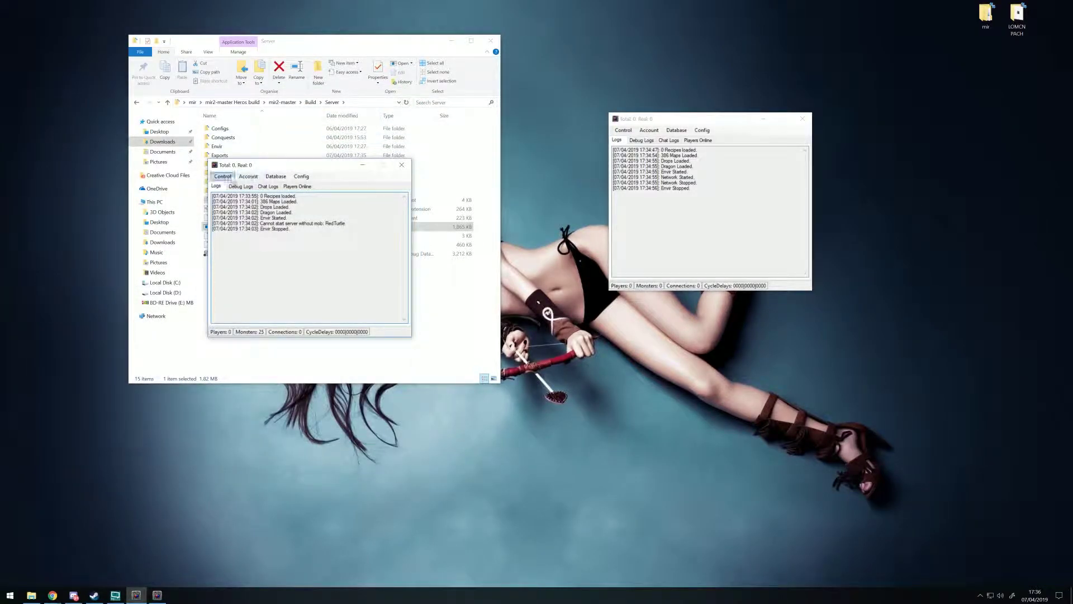
pyautogui.click(223, 176)
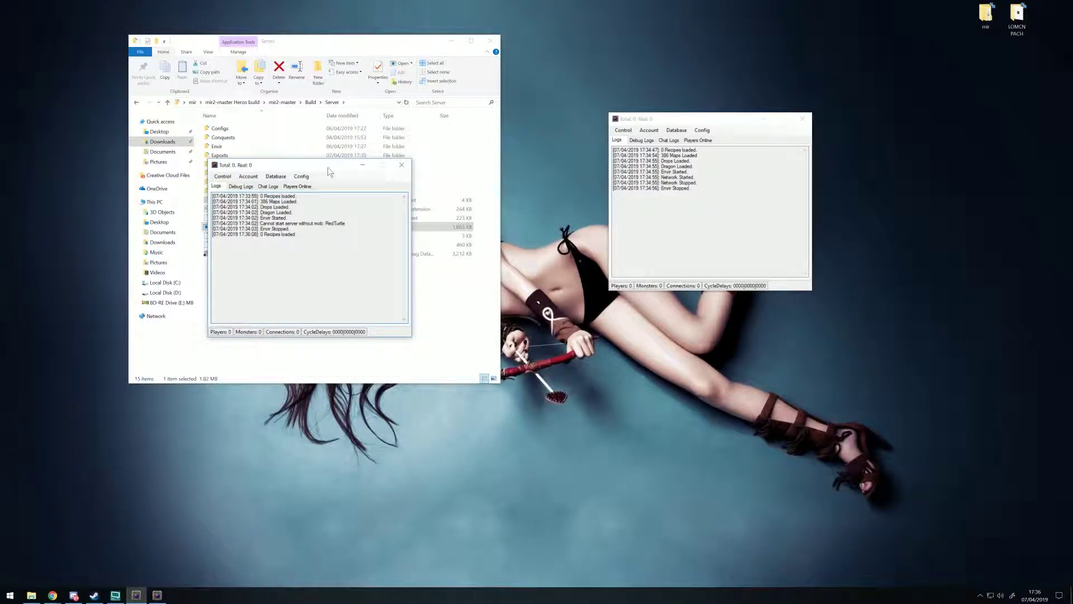
pyautogui.moveTo(329, 167); pyautogui.dragTo(627, 62)
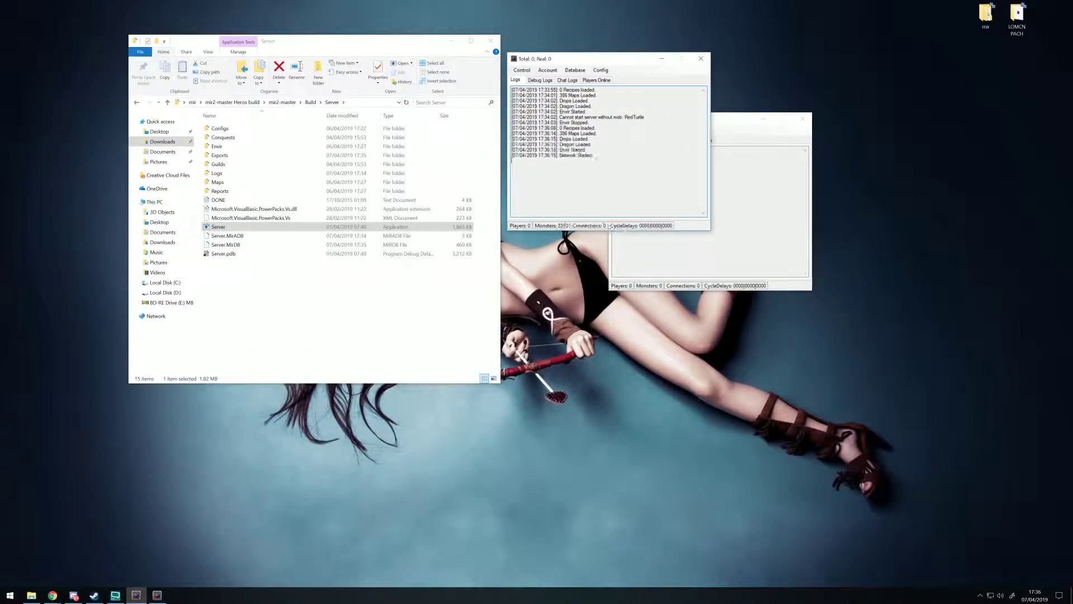
pyautogui.moveTo(597, 157); pyautogui.dragTo(537, 101)
pyautogui.click(366, 333)
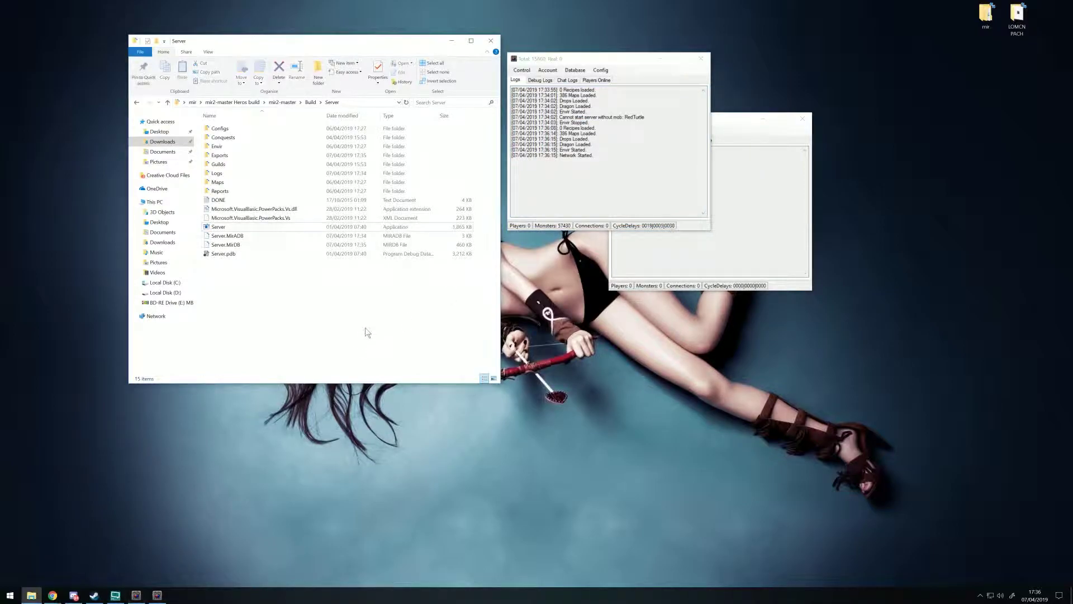
# Launch Client.exe from mir2-master howto > mir2-master > Build > Client
pyautogui.click(312, 102)
pyautogui.doubleClick(240, 134)
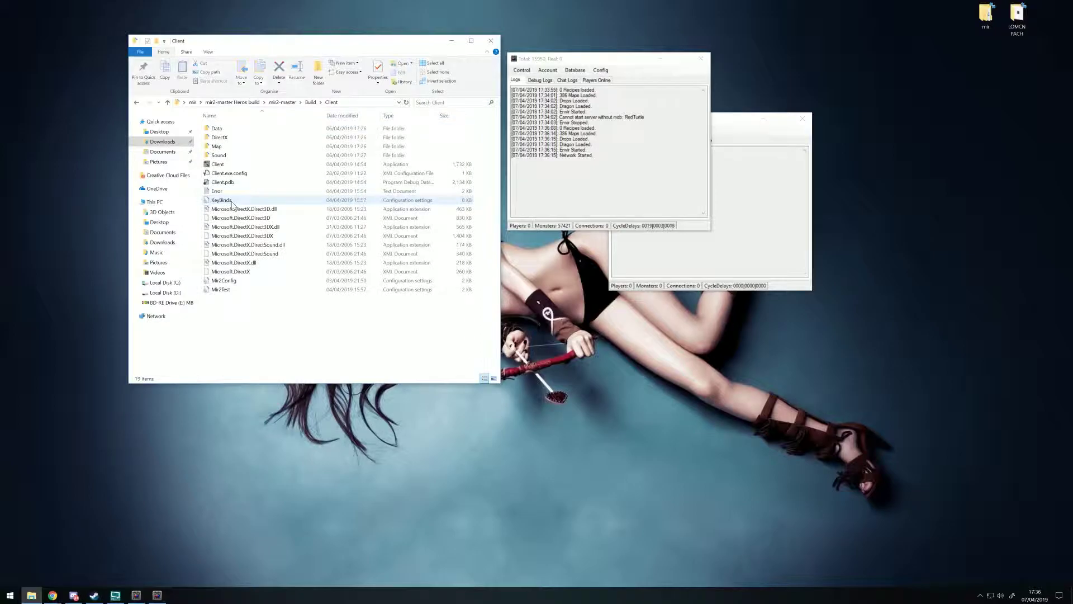
pyautogui.click(220, 163)
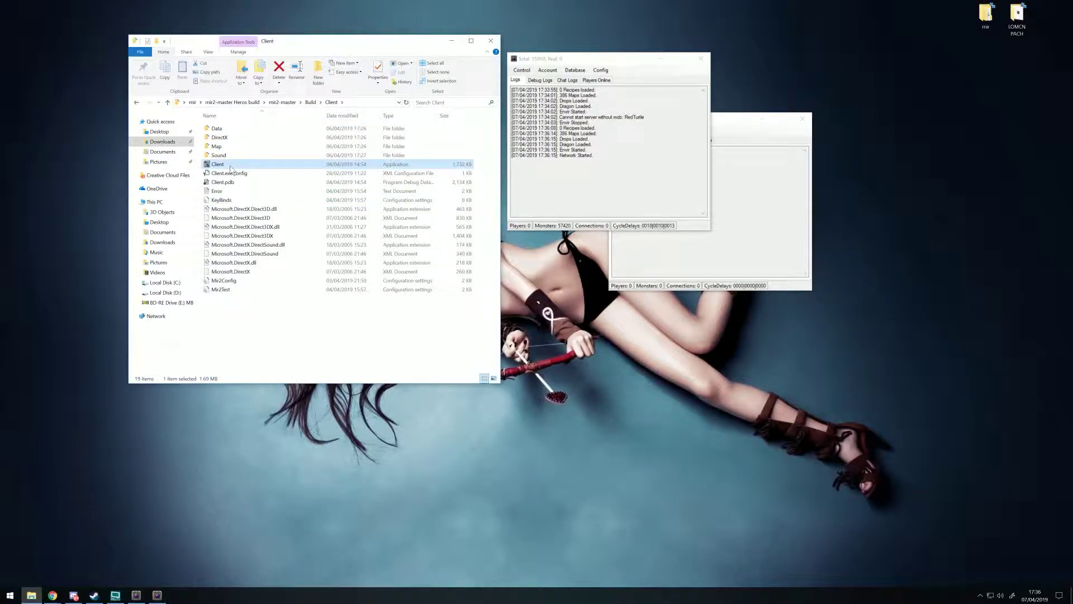
pyautogui.click(194, 102)
pyautogui.click(238, 147)
pyautogui.doubleClick(238, 148)
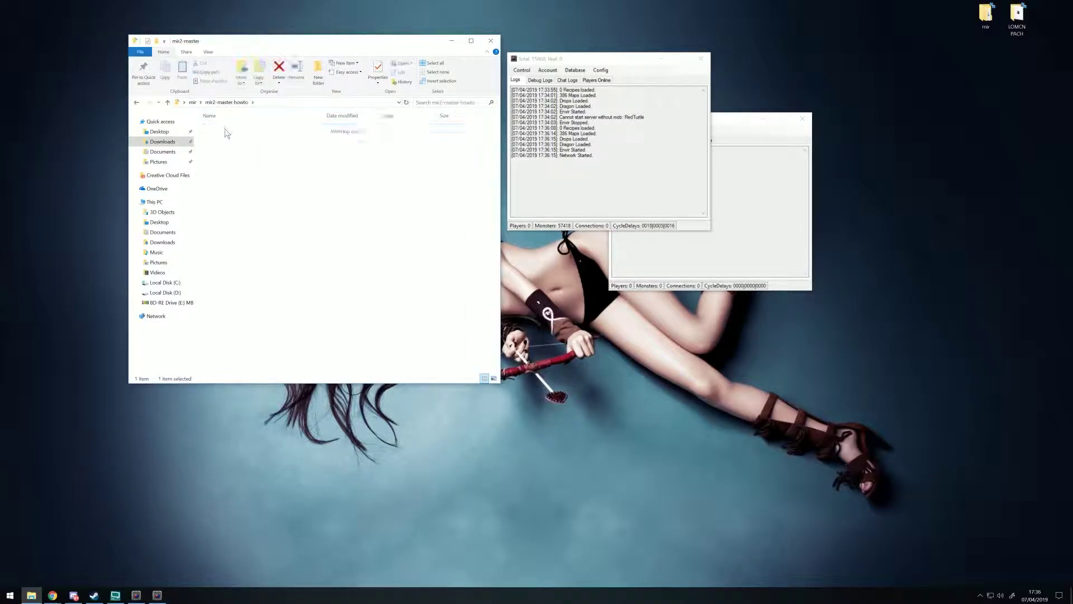
pyautogui.doubleClick(226, 129)
pyautogui.doubleClick(218, 154)
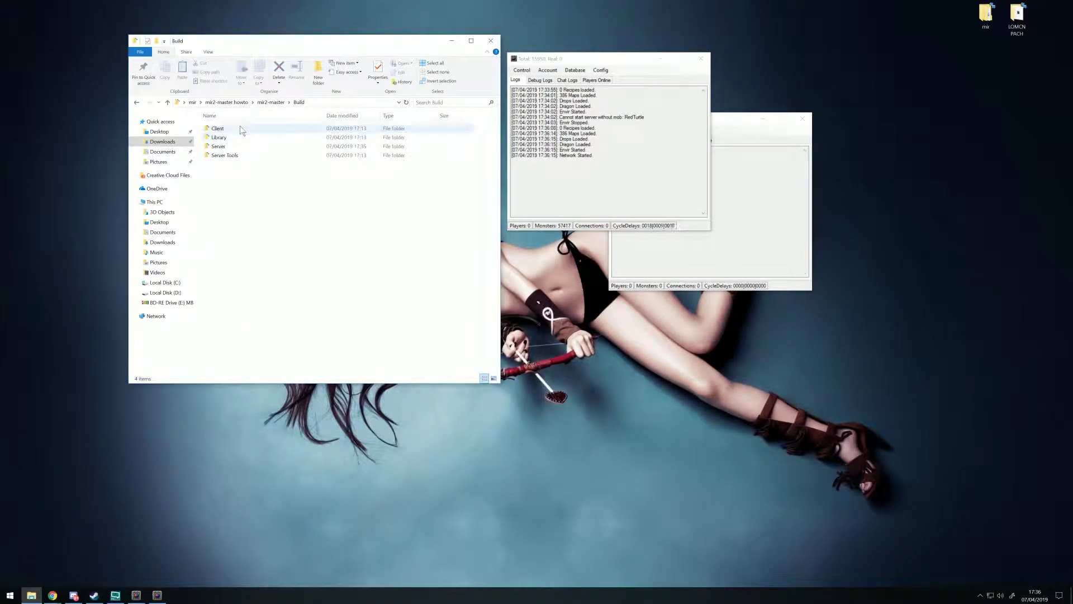
pyautogui.doubleClick(219, 129)
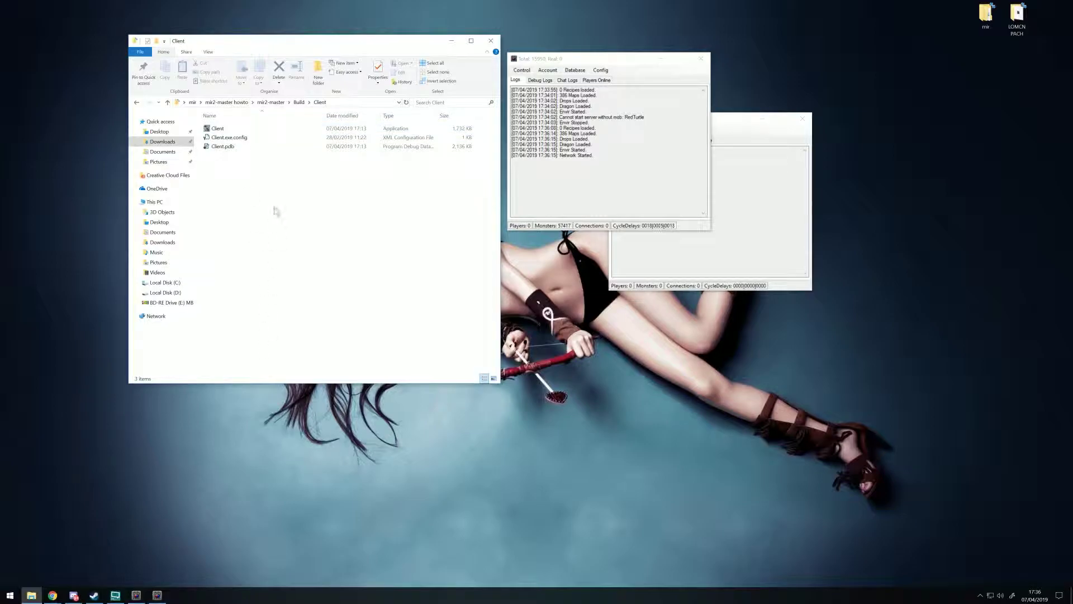
pyautogui.doubleClick(219, 128)
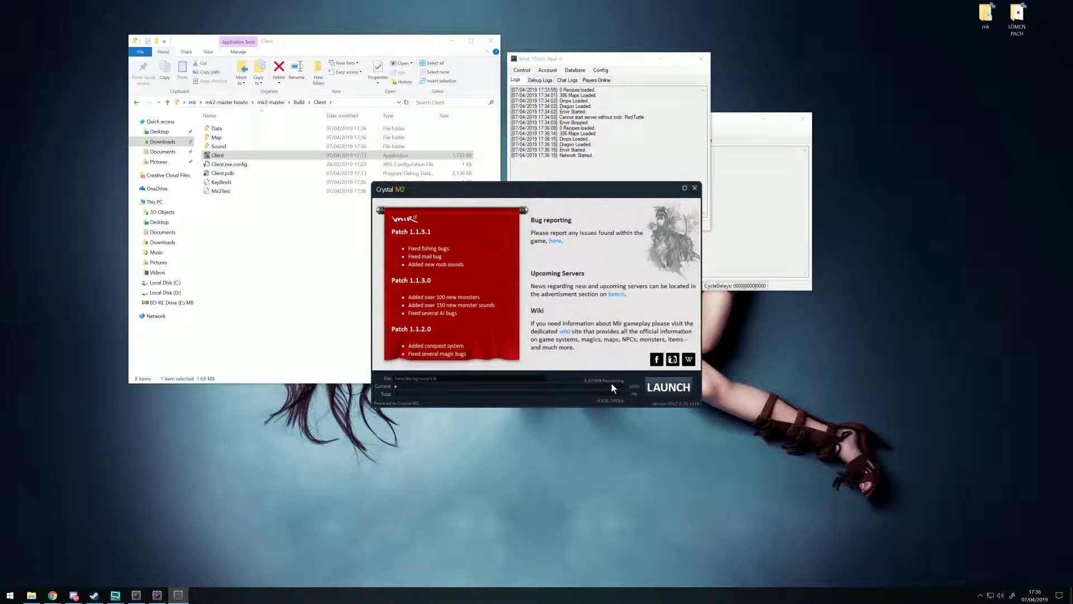
# Close that launcher and launch the client from mir2-master Heros build's Build\Client folder
pyautogui.click(694, 188)
pyautogui.click(227, 102)
pyautogui.click(225, 129)
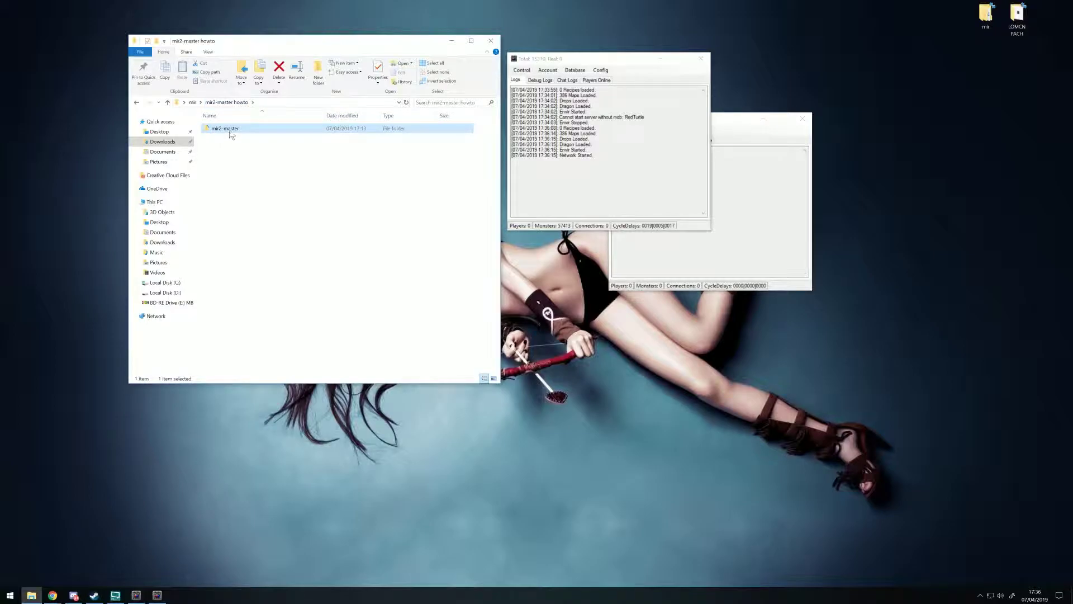
pyautogui.click(192, 102)
pyautogui.doubleClick(237, 137)
pyautogui.doubleClick(232, 157)
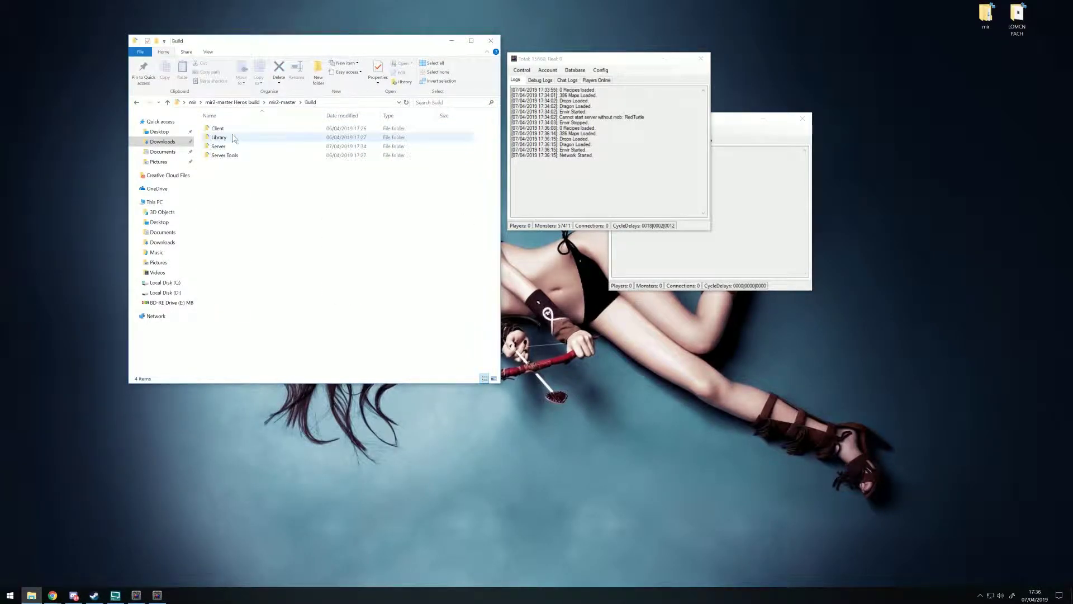
pyautogui.doubleClick(220, 128)
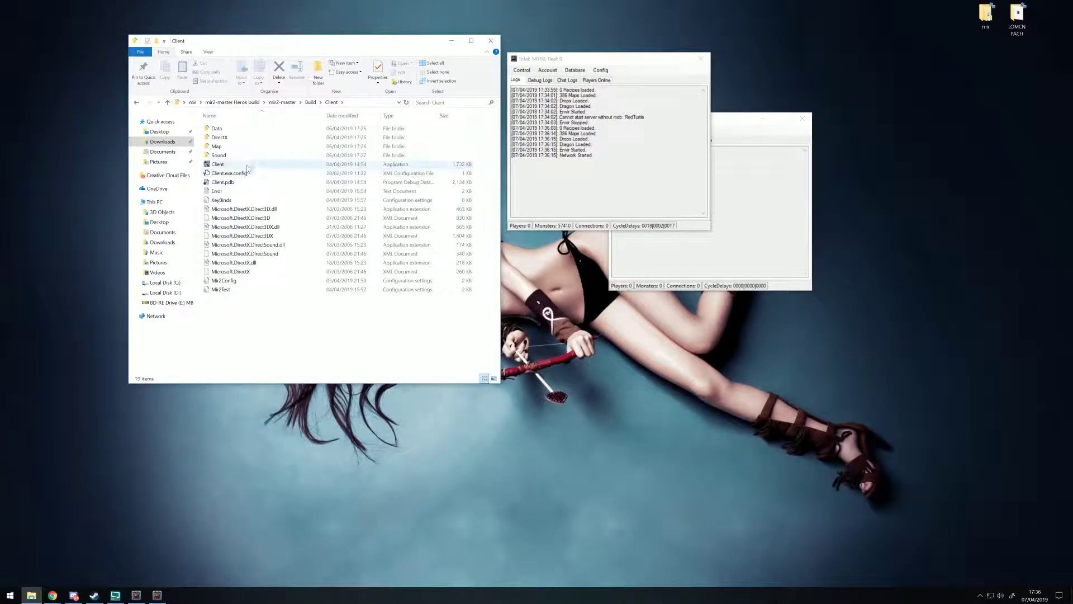
pyautogui.doubleClick(220, 164)
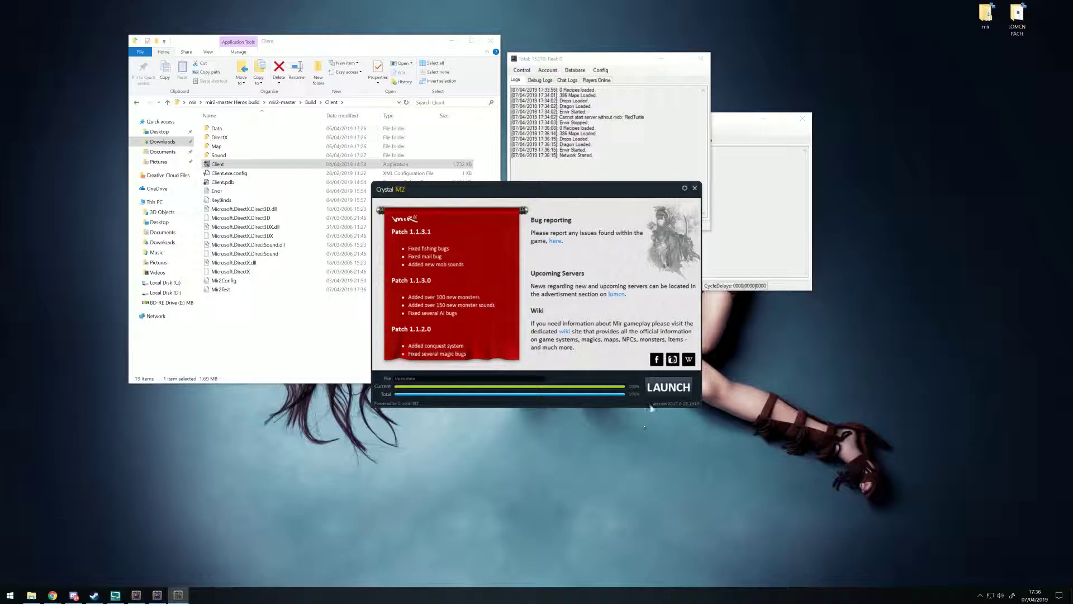
# Start the game, dismiss the wrong-version message, and reopen the Crystal M2 launcher
pyautogui.click(668, 386)
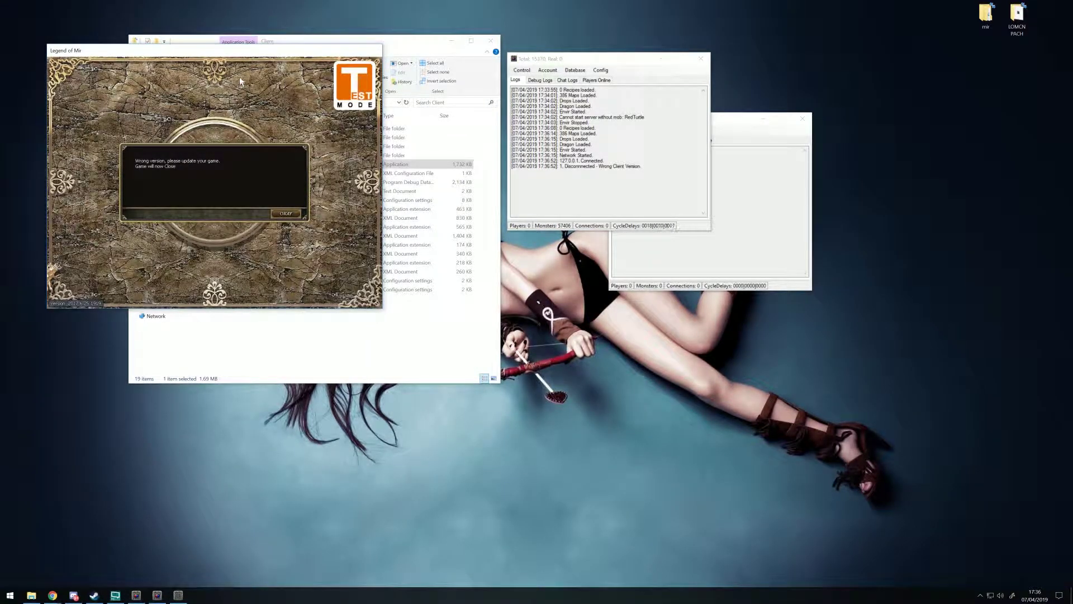
pyautogui.click(285, 213)
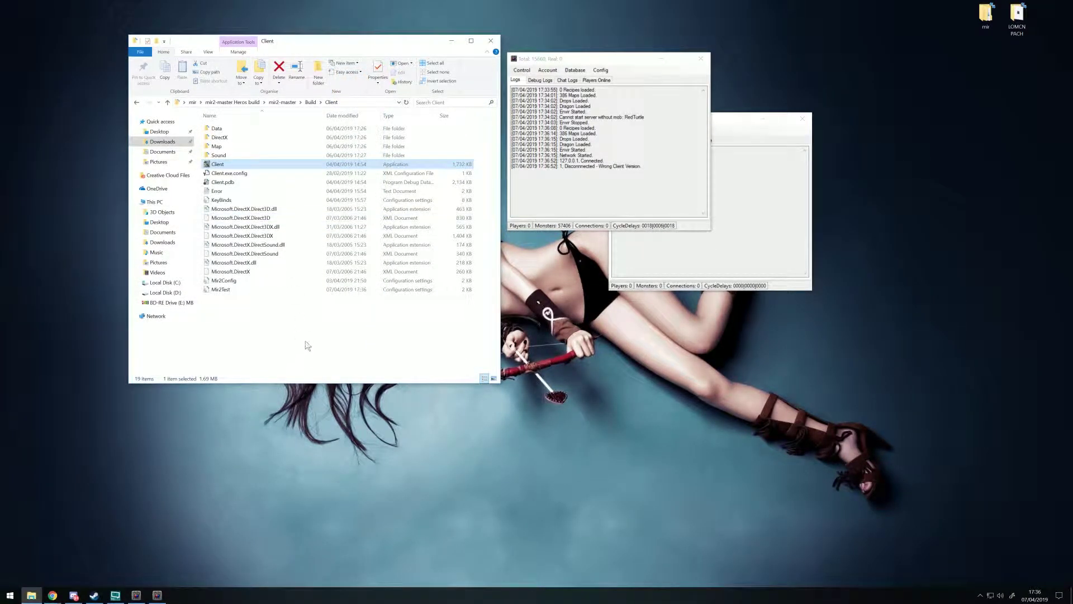
pyautogui.doubleClick(267, 164)
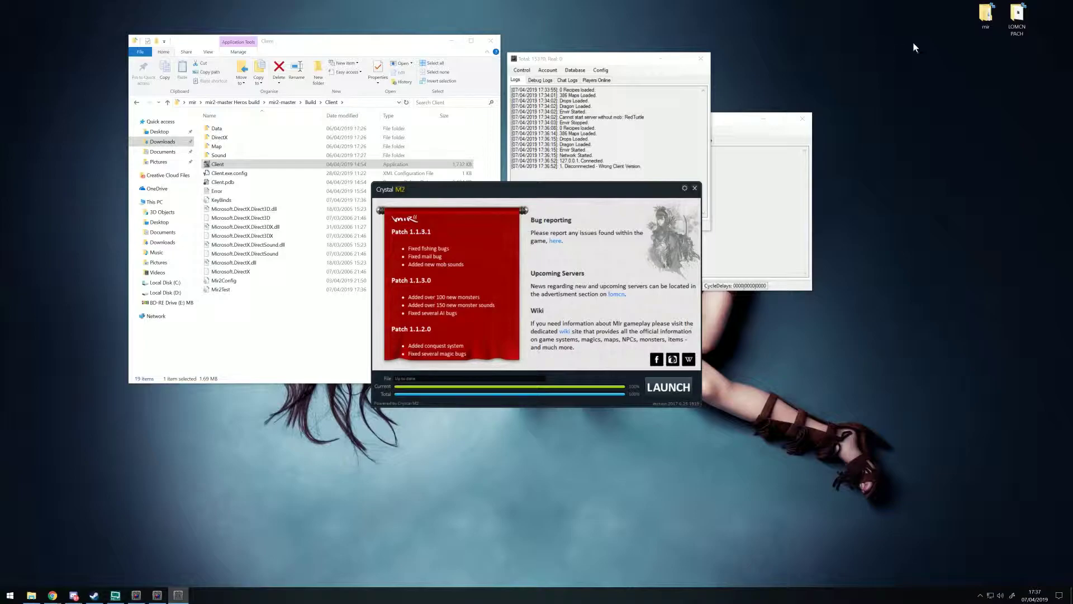
# Open the mir2-master source folder in a new window and close the game launcher
pyautogui.doubleClick(986, 13)
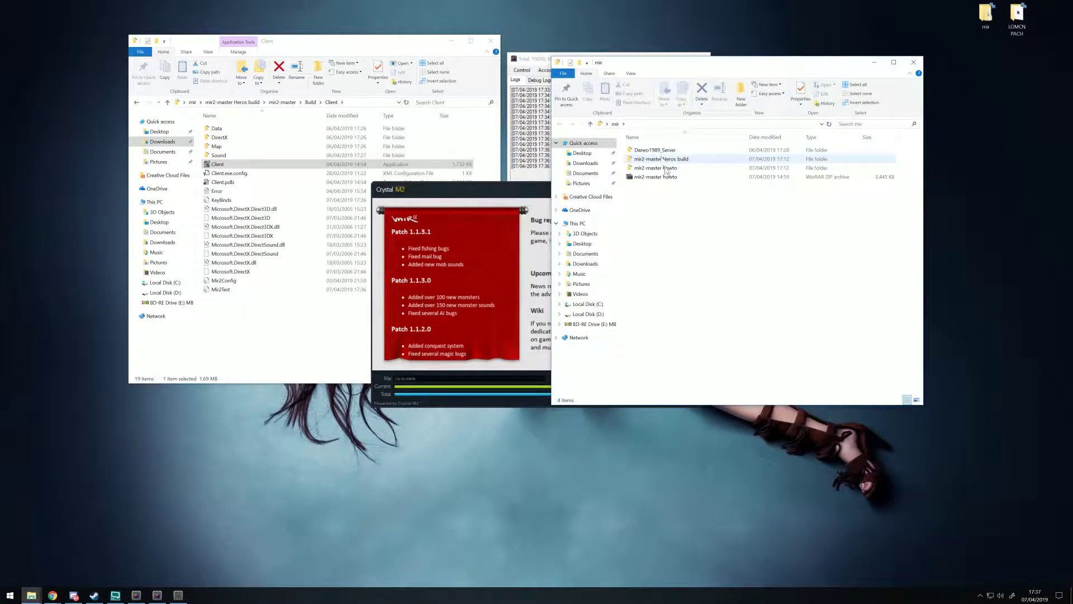
pyautogui.doubleClick(655, 169)
pyautogui.click(648, 150)
pyautogui.doubleClick(647, 150)
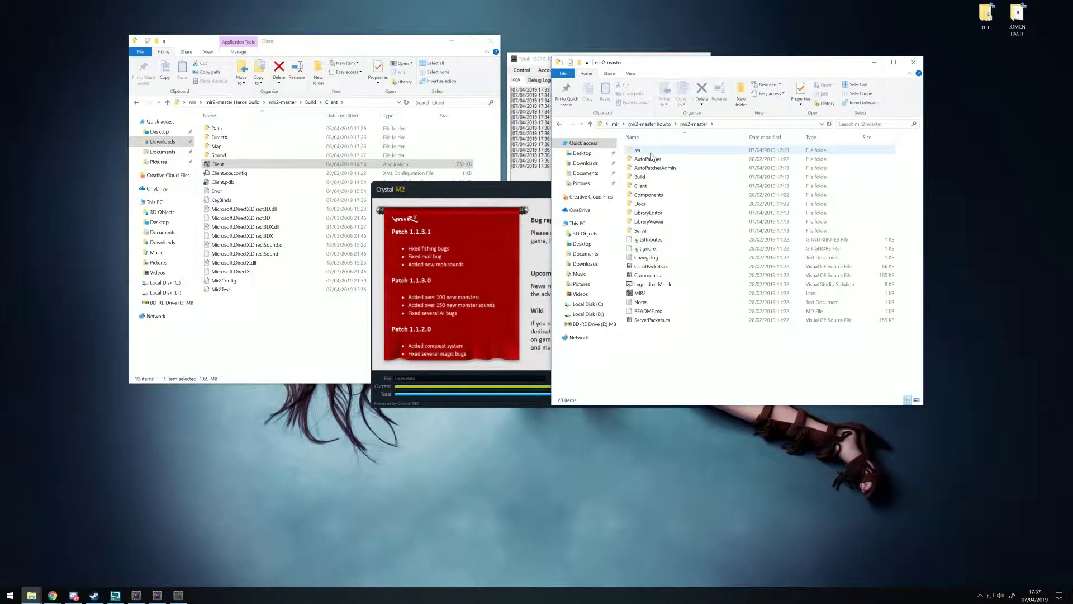
pyautogui.moveTo(691, 64); pyautogui.dragTo(795, 82)
pyautogui.click(623, 187)
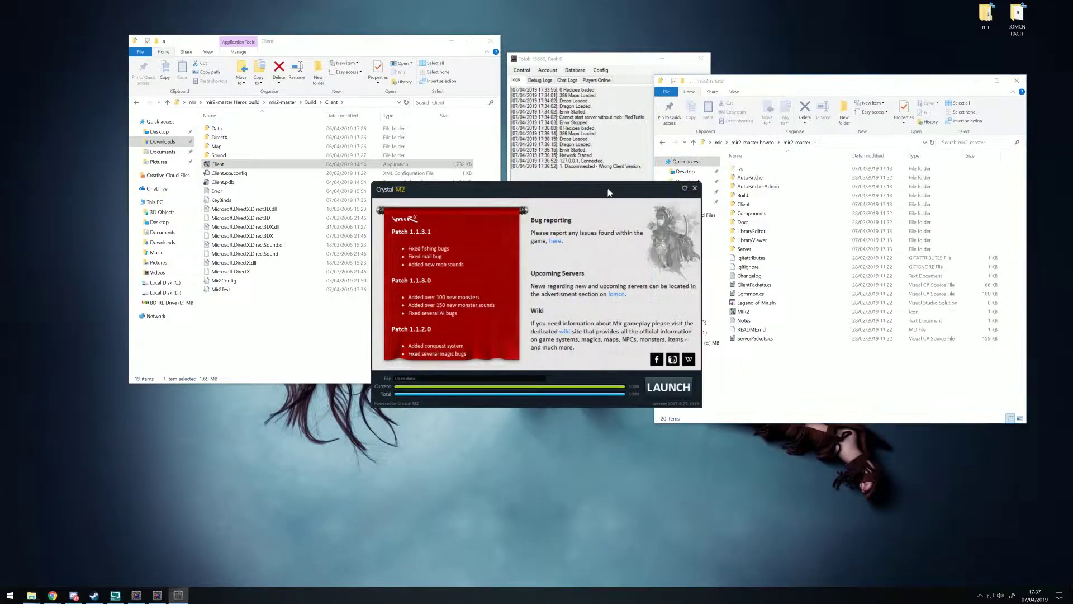
pyautogui.click(694, 188)
# Untick 'Check for client version', stop the server, and close the mir2-master folder window
pyautogui.click(554, 59)
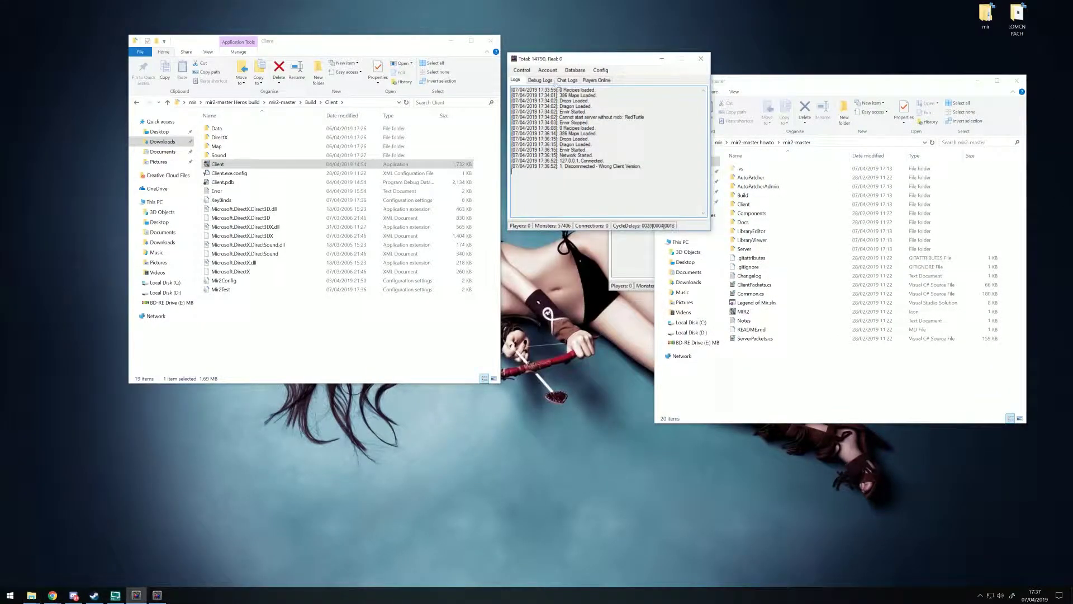
pyautogui.click(522, 70)
pyautogui.click(579, 70)
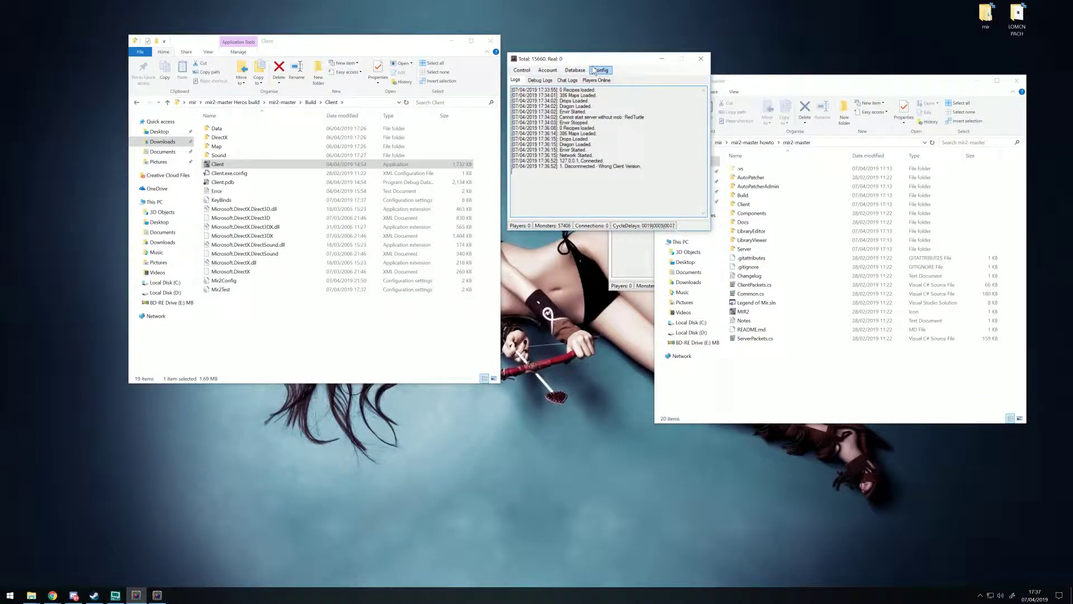
pyautogui.click(597, 70)
pyautogui.click(613, 79)
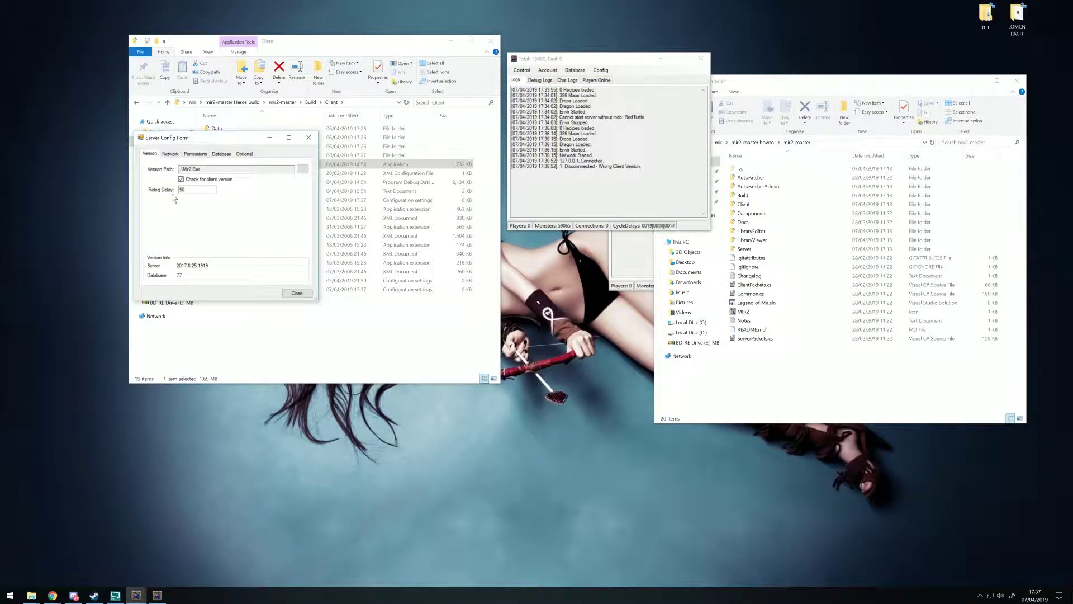
pyautogui.hotkey('ctrl', 'a')
pyautogui.click(297, 293)
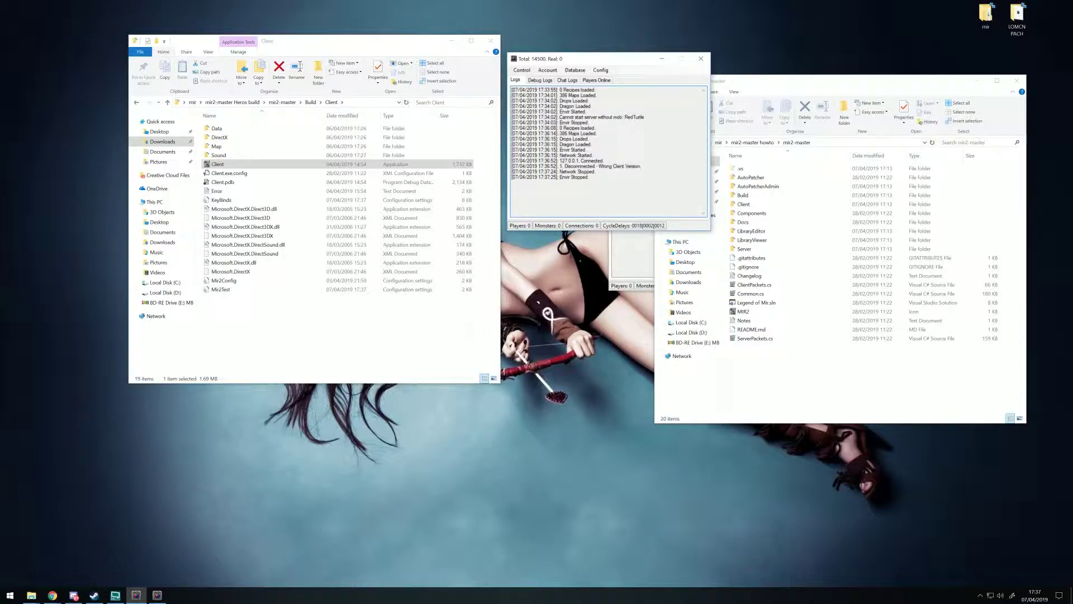
pyautogui.click(773, 391)
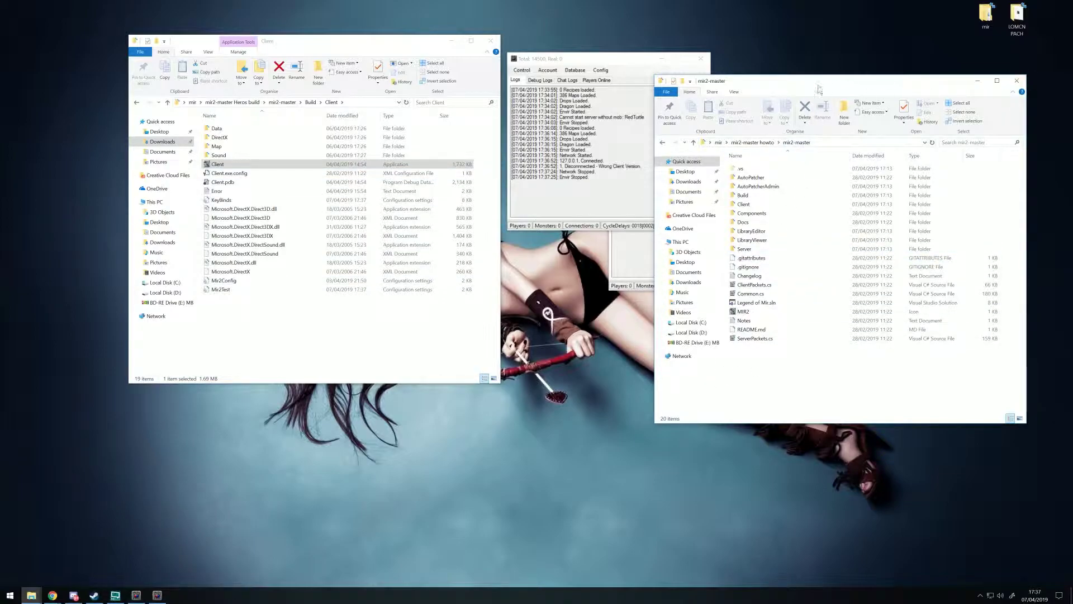
pyautogui.click(1017, 81)
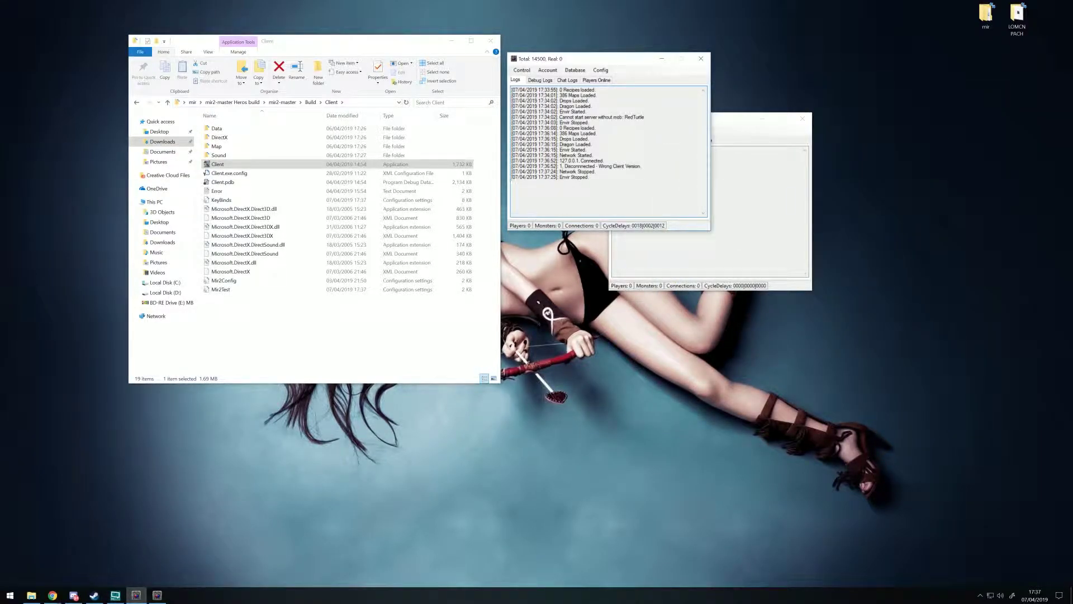
# Start the game server again from the Control menu
pyautogui.click(521, 70)
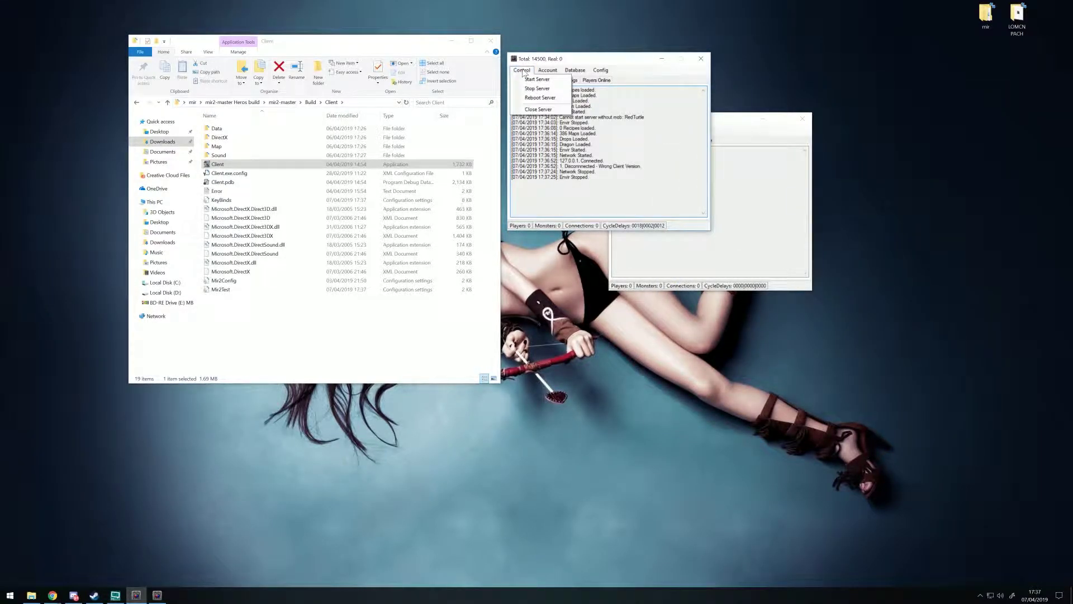
pyautogui.click(547, 88)
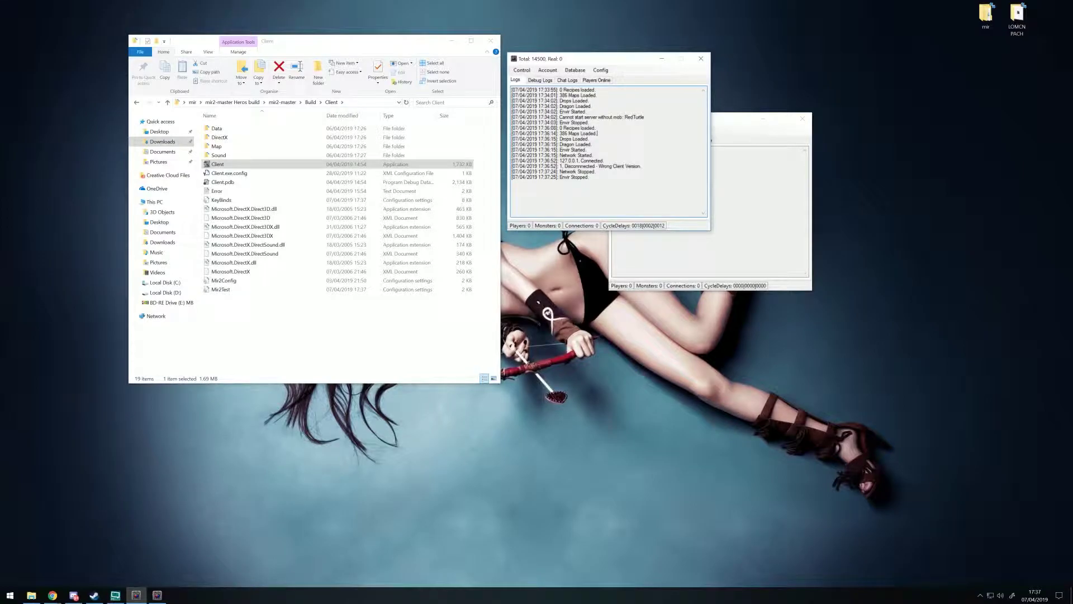
pyautogui.click(521, 69)
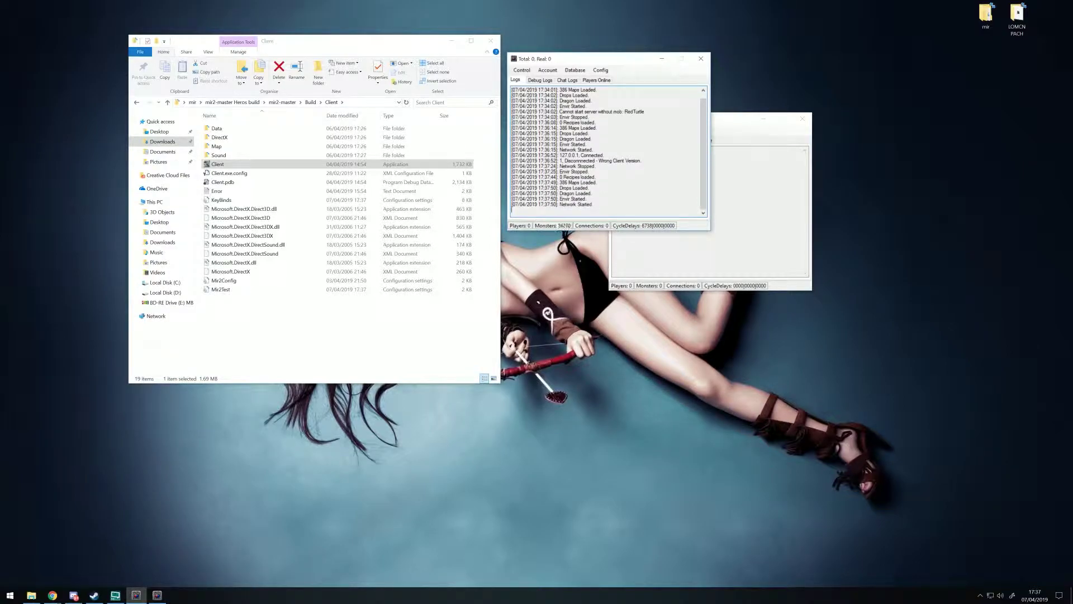
# Launch the game client from the Client folder and start the game from its launcher
pyautogui.click(243, 165)
pyautogui.doubleClick(248, 168)
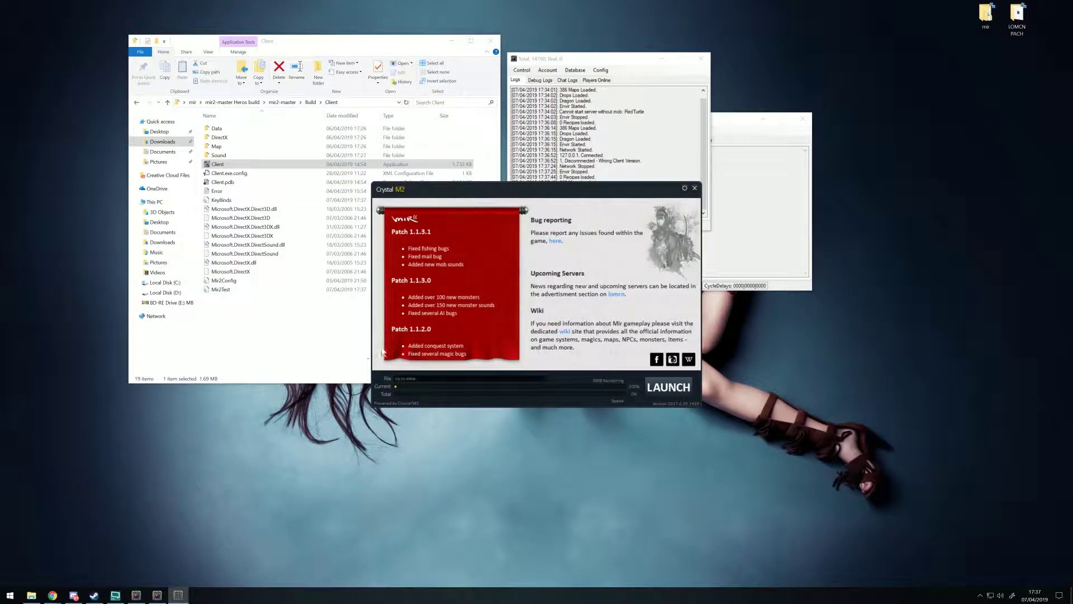
pyautogui.click(668, 387)
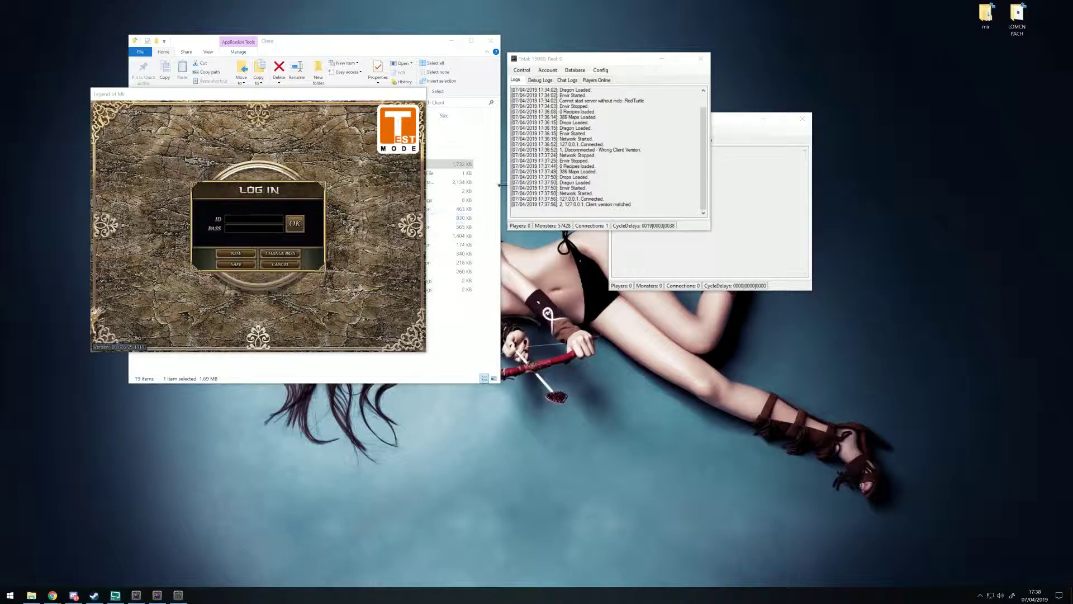
pyautogui.moveTo(601, 56); pyautogui.dragTo(645, 71)
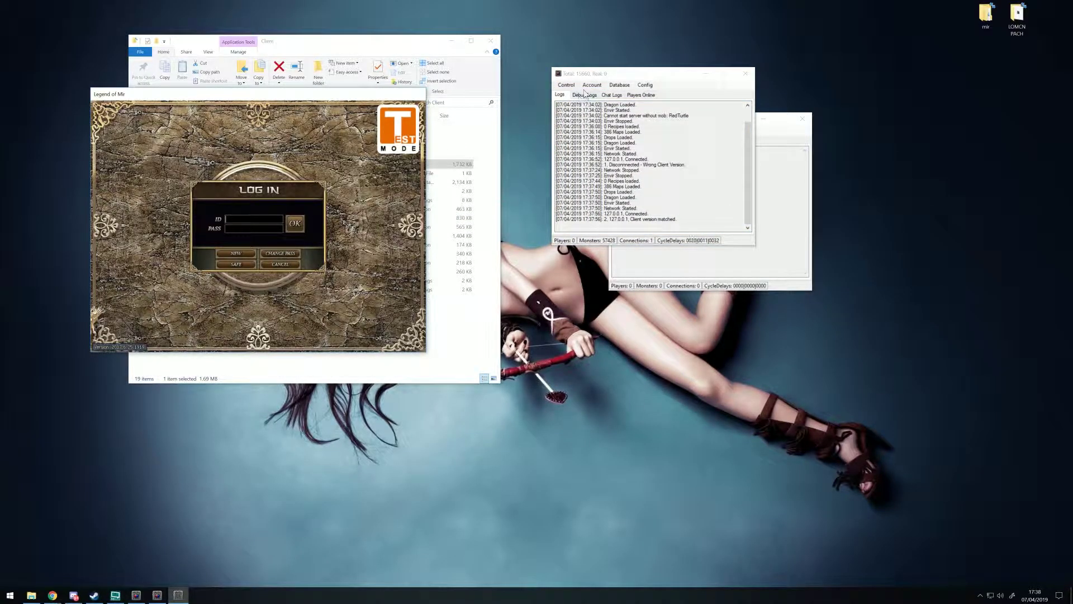
# Open the account management form and move it clear of the game login screen
pyautogui.click(591, 85)
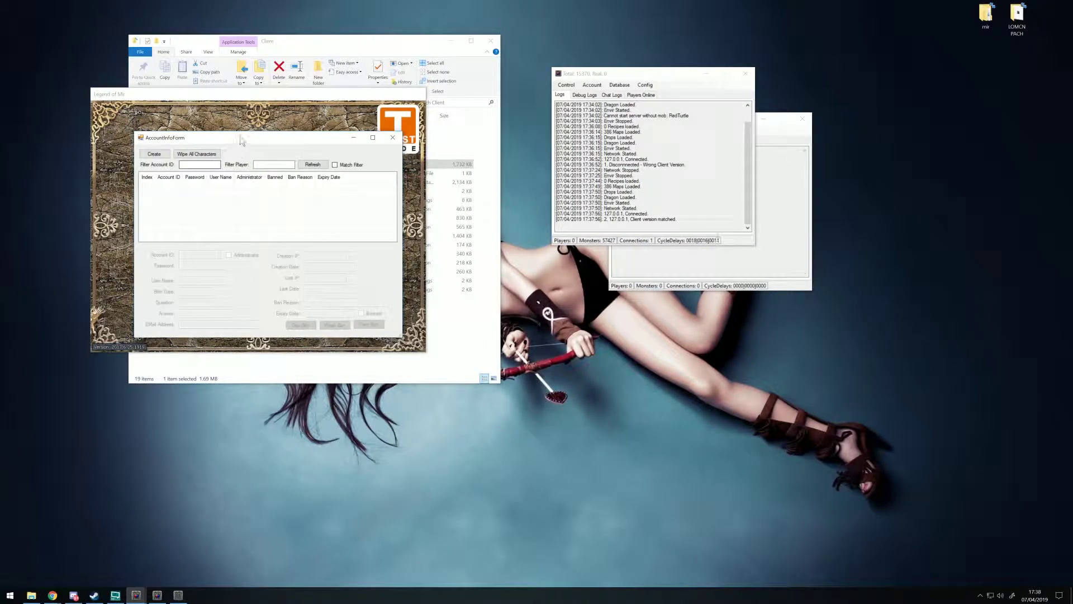
pyautogui.moveTo(244, 134); pyautogui.dragTo(243, 298)
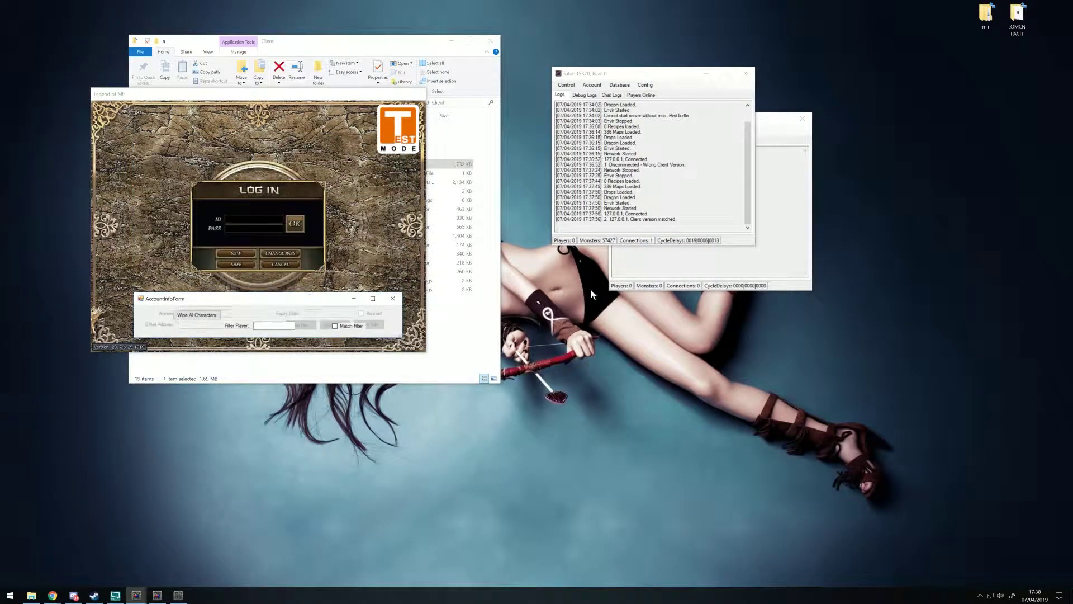
pyautogui.click(373, 298)
pyautogui.moveTo(319, 175)
pyautogui.mouseDown()
pyautogui.moveTo(629, 353)
pyautogui.moveTo(629, 282)
pyautogui.mouseUp()
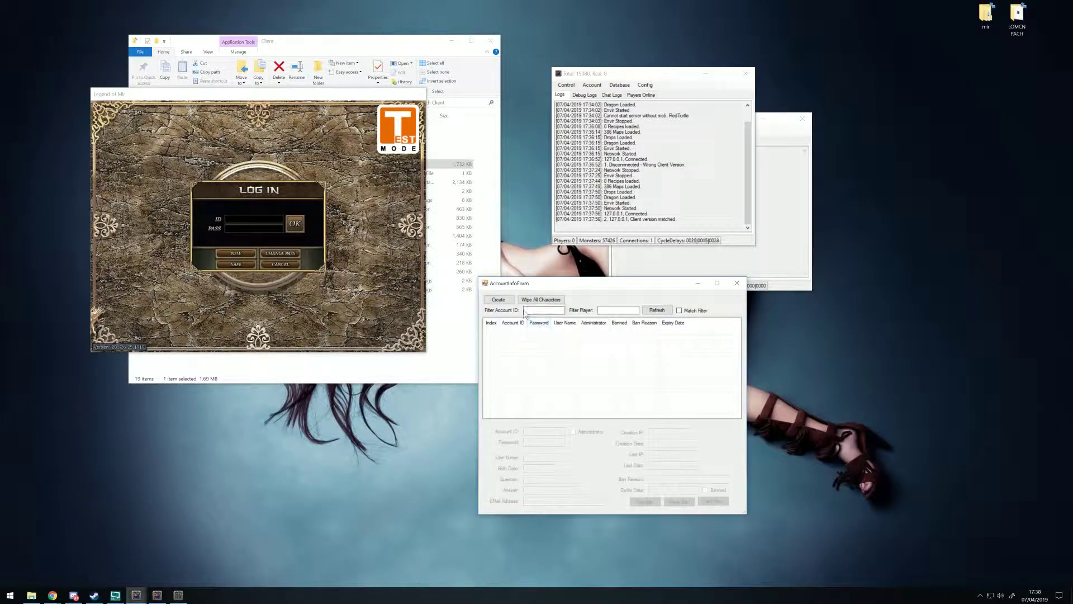
# Create a new account with administrator rights, then close the account form
pyautogui.click(499, 300)
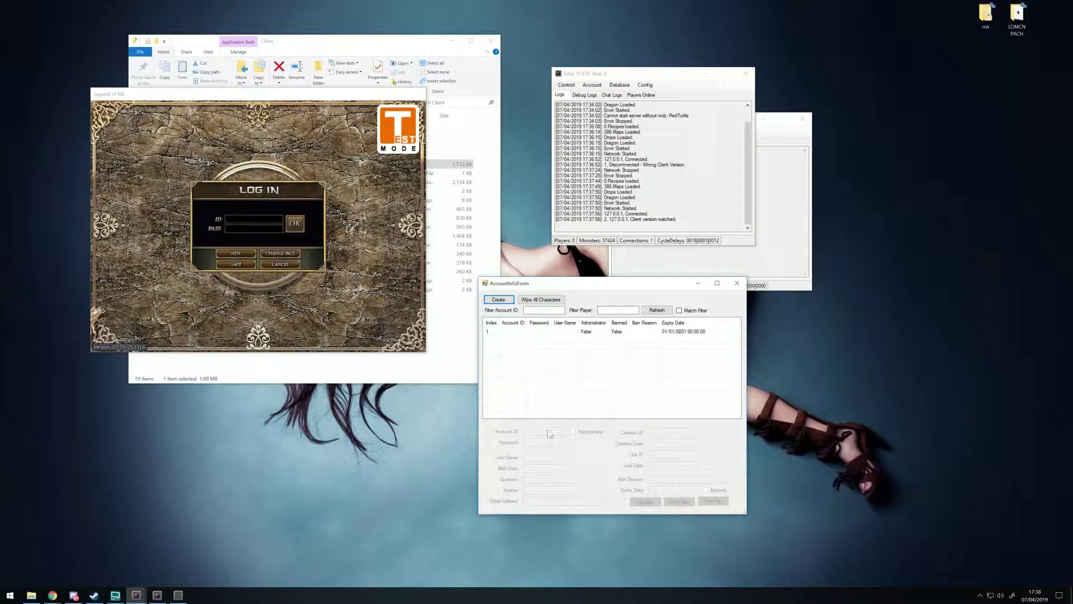
pyautogui.click(524, 332)
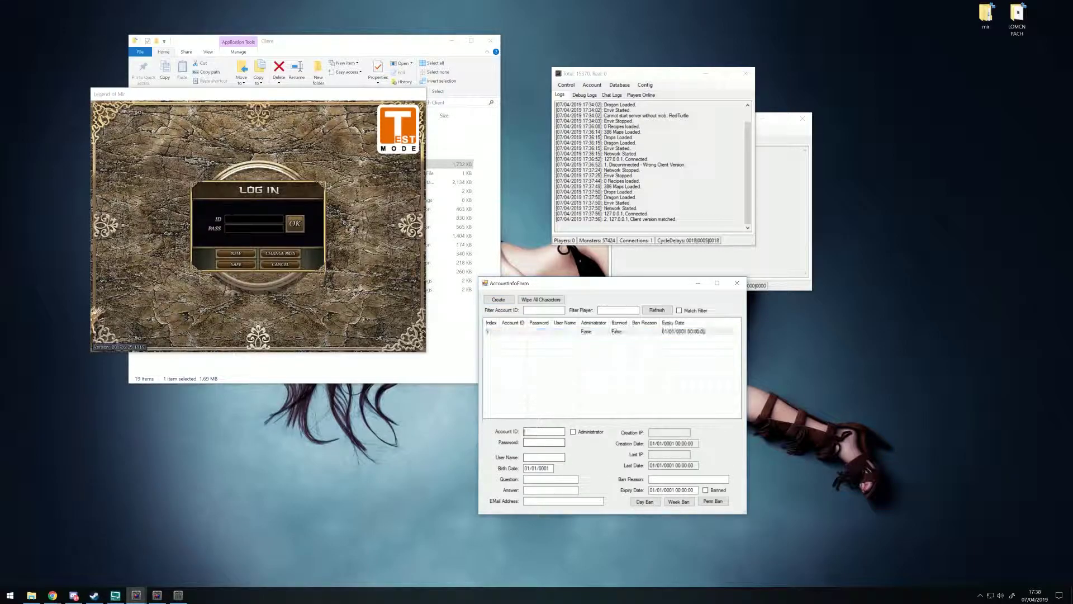
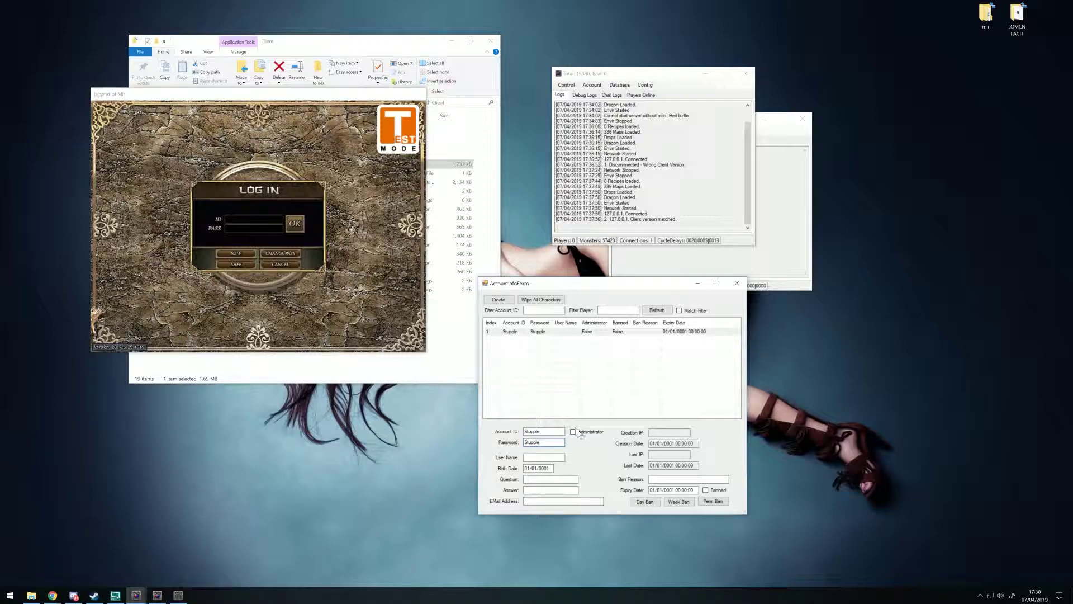
pyautogui.click(574, 431)
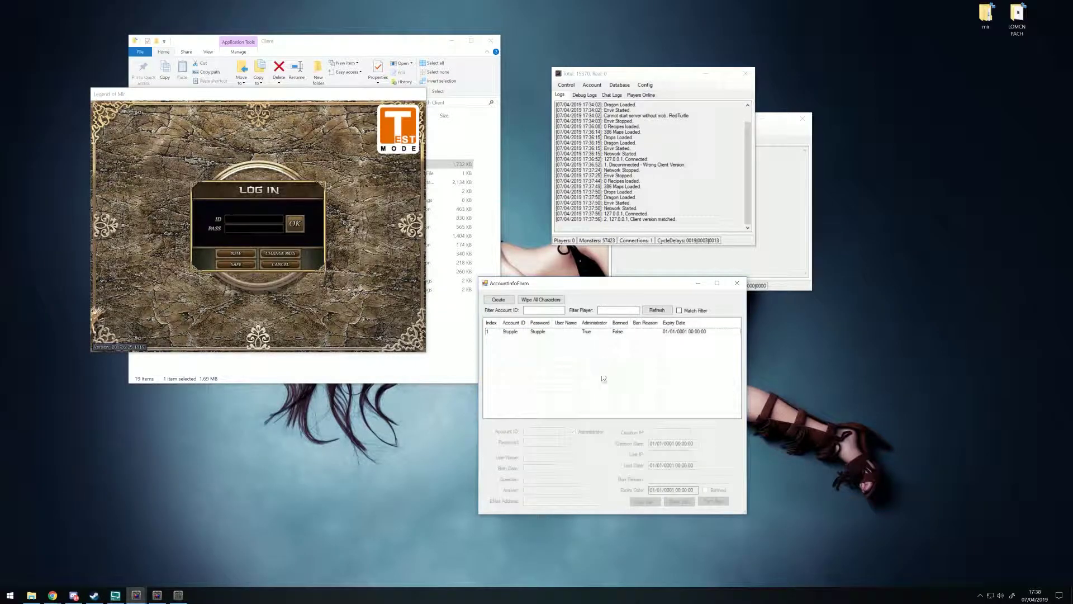
pyautogui.click(737, 282)
pyautogui.click(254, 220)
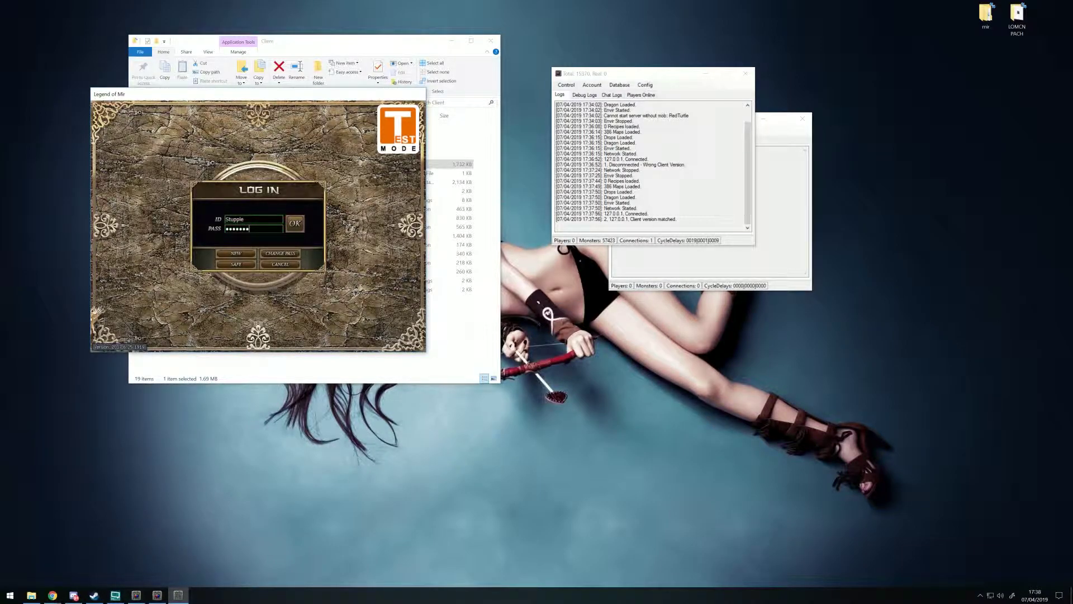
# Log in with the new account and lower the system volume
pyautogui.click(293, 224)
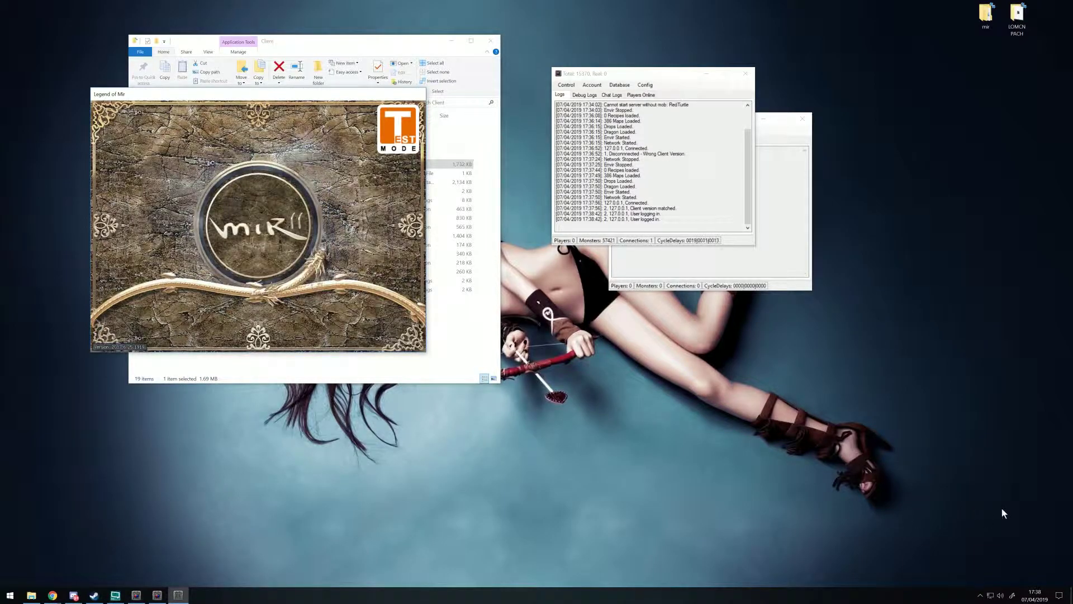
pyautogui.click(1003, 596)
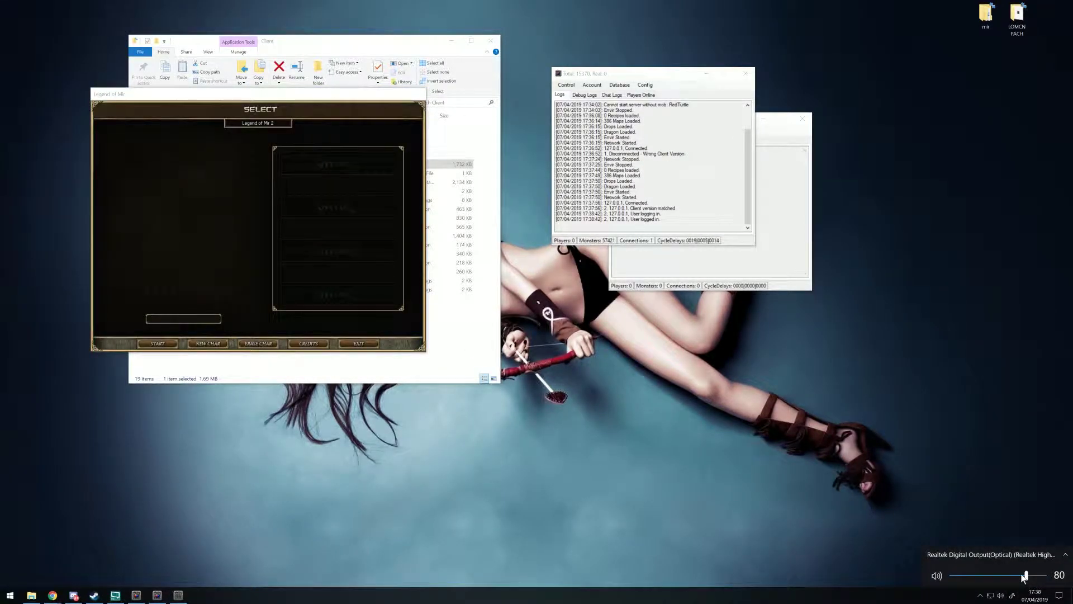
pyautogui.moveTo(1027, 575); pyautogui.dragTo(981, 575)
pyautogui.click(813, 429)
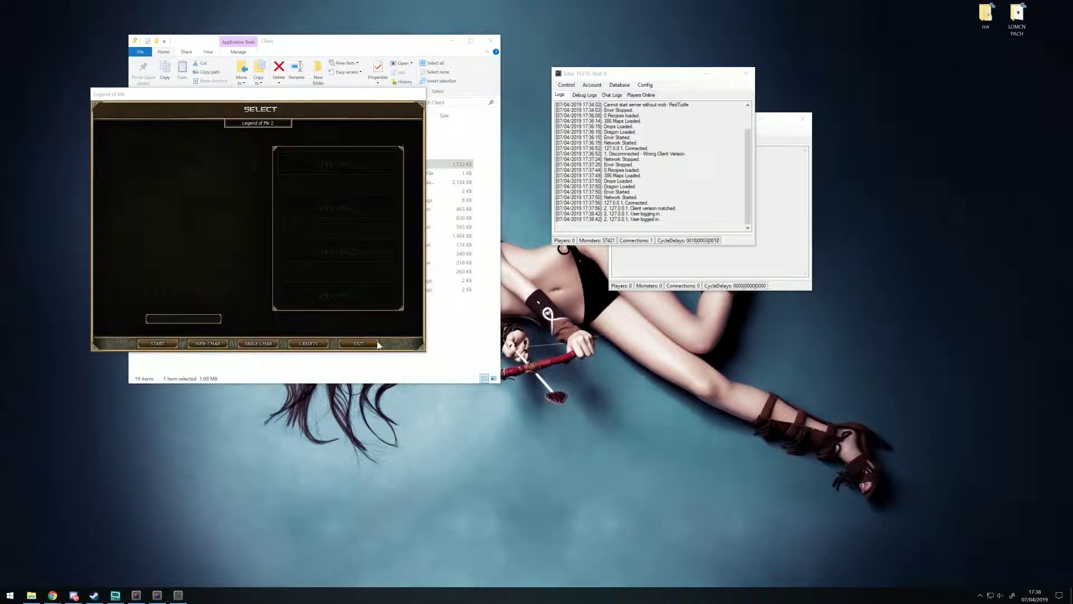
# Create a new Wizard character and enter the game world with it
pyautogui.click(207, 343)
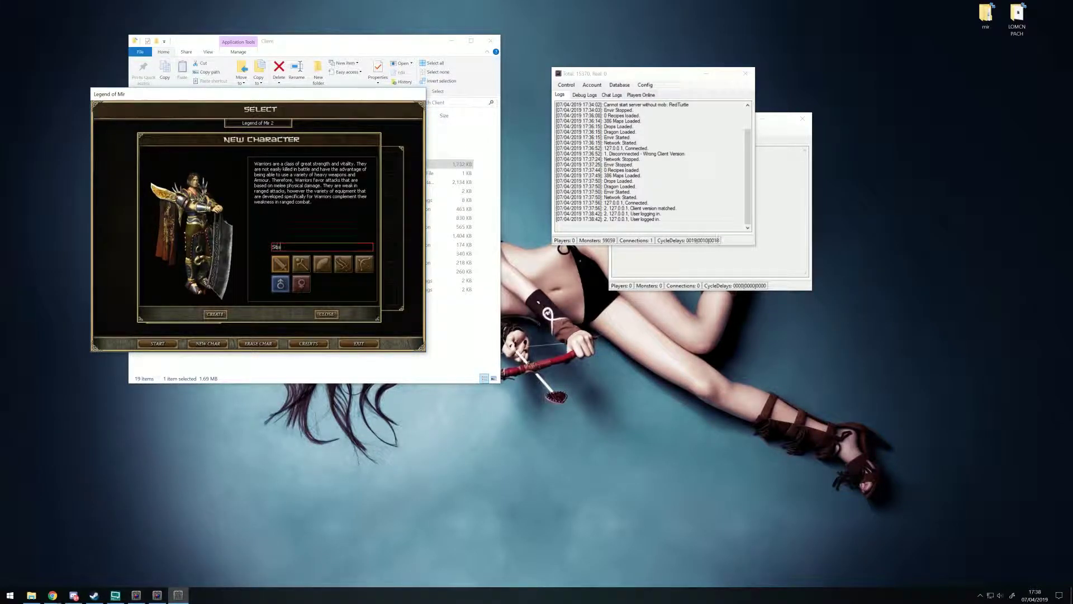
pyautogui.click(326, 265)
pyautogui.click(225, 314)
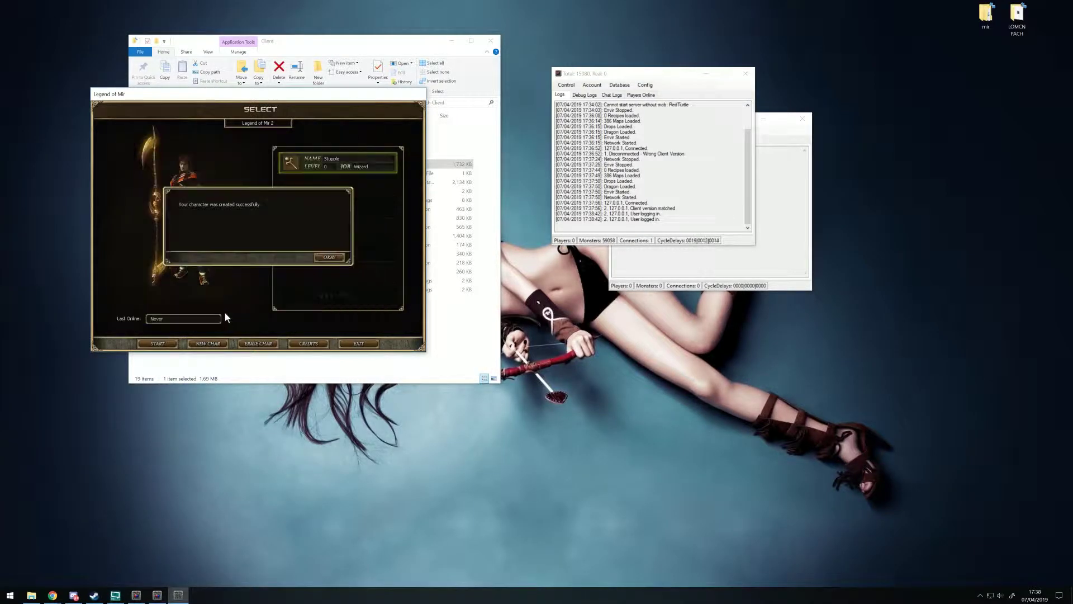
pyautogui.click(331, 257)
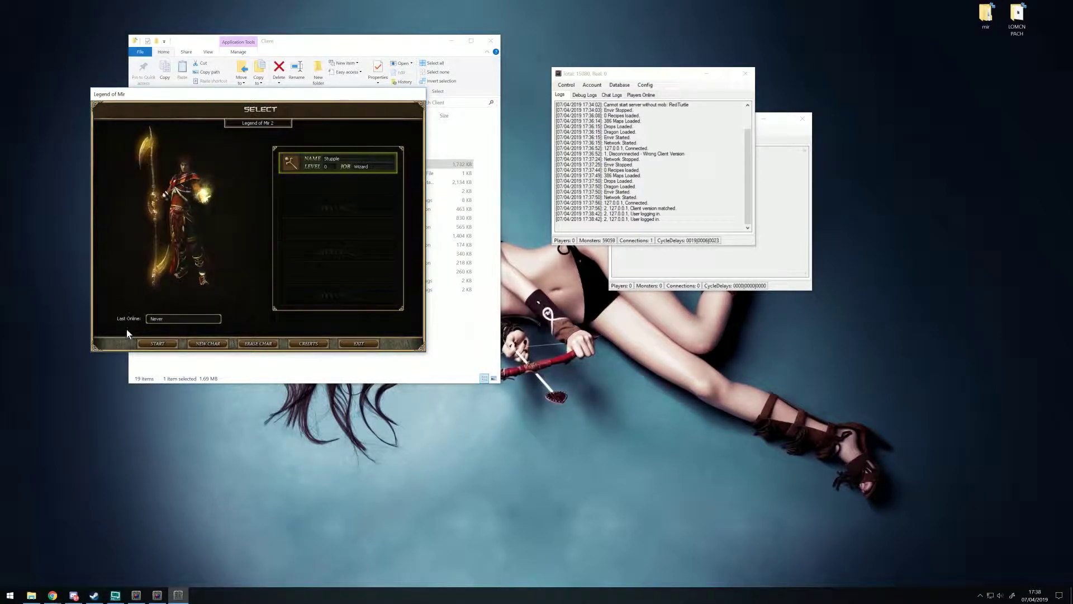
pyautogui.click(158, 343)
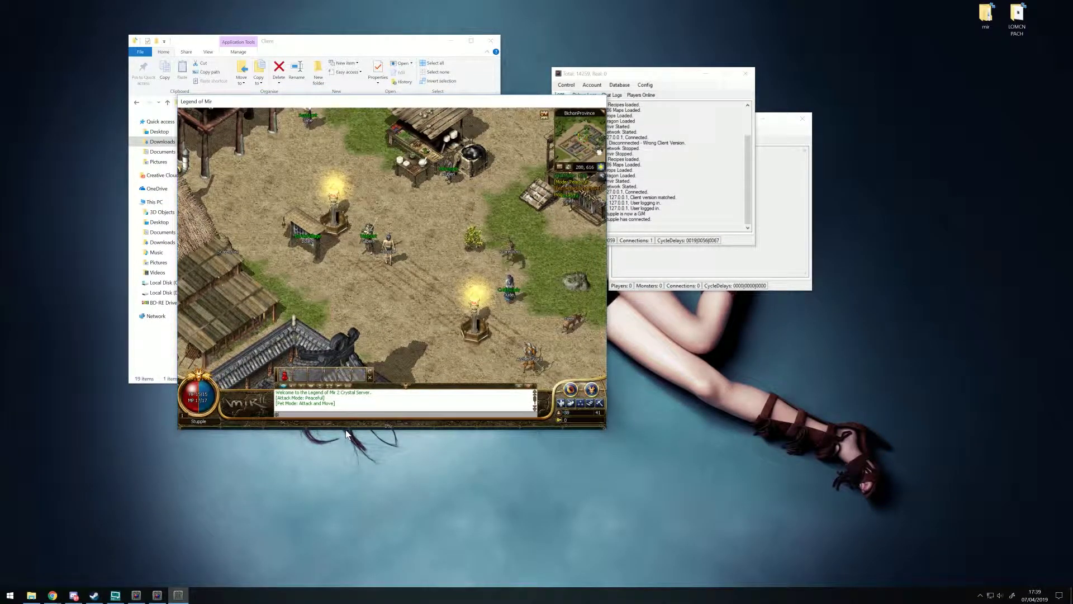
pyautogui.write('@invincible')
# Make the character invincible, turn on GameMaster mode and raise it to level 500
pyautogui.press('Return')
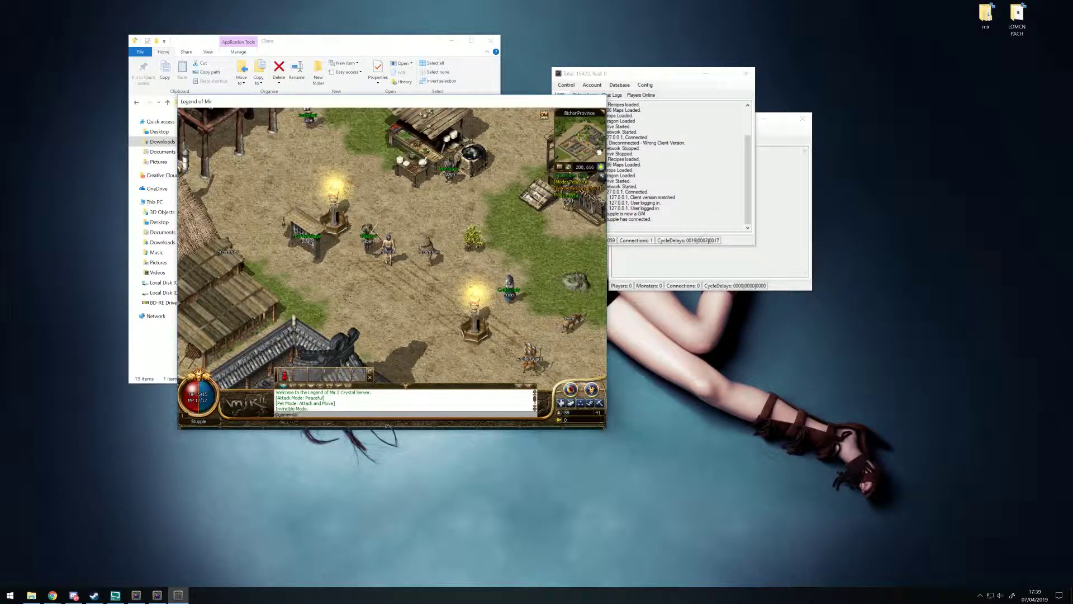
pyautogui.write('aster')
pyautogui.press('Return')
pyautogui.write('@level 500')
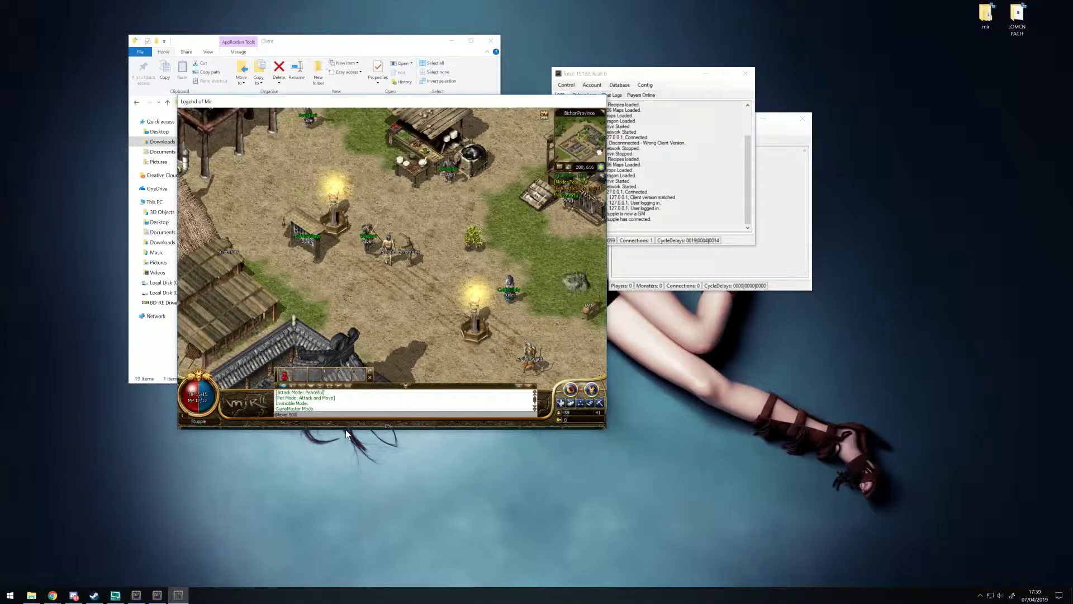
pyautogui.press('Return')
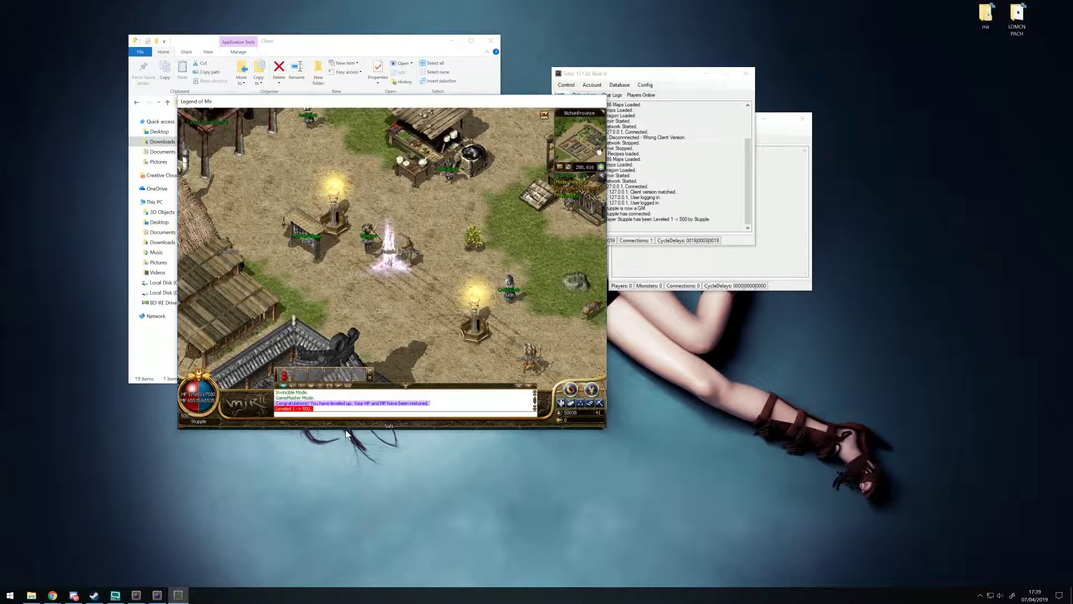
pyautogui.write('@mapmove r00')
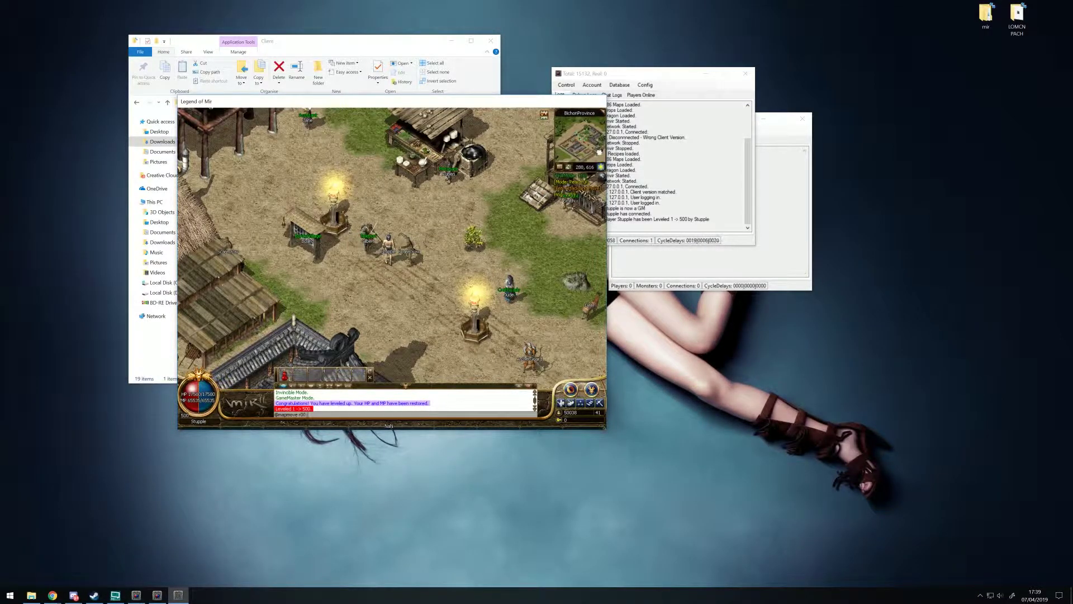
pyautogui.press('Return')
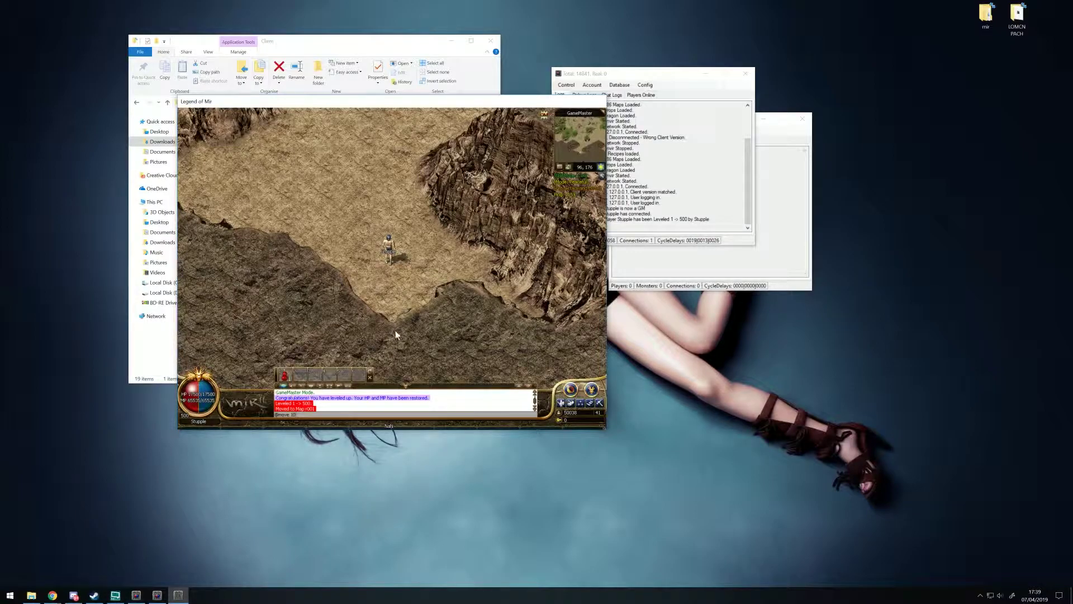
pyautogui.press('Return')
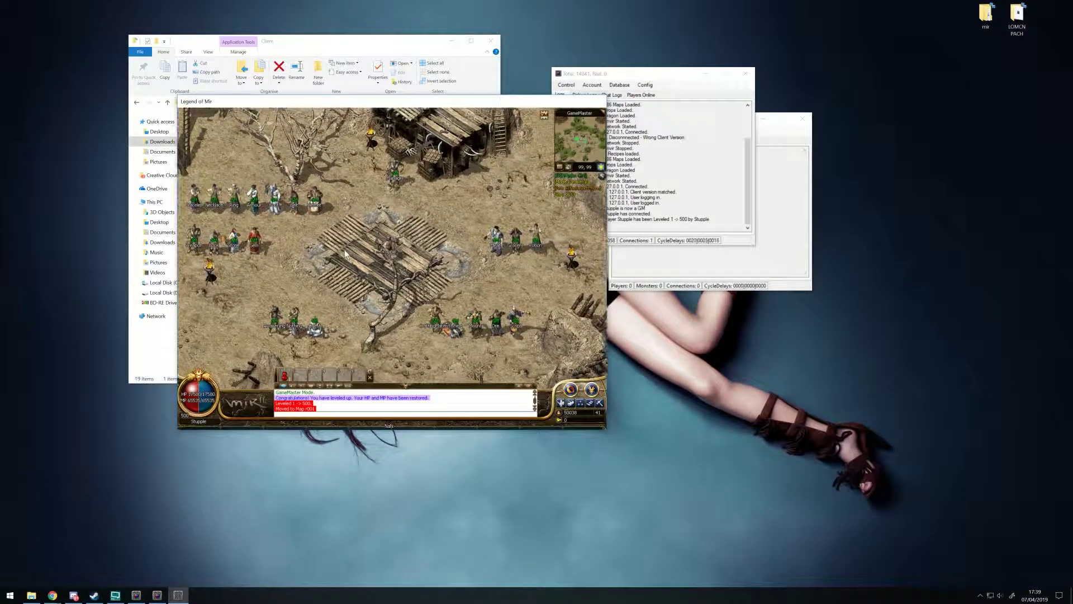
pyautogui.click(345, 256)
pyautogui.click(315, 274)
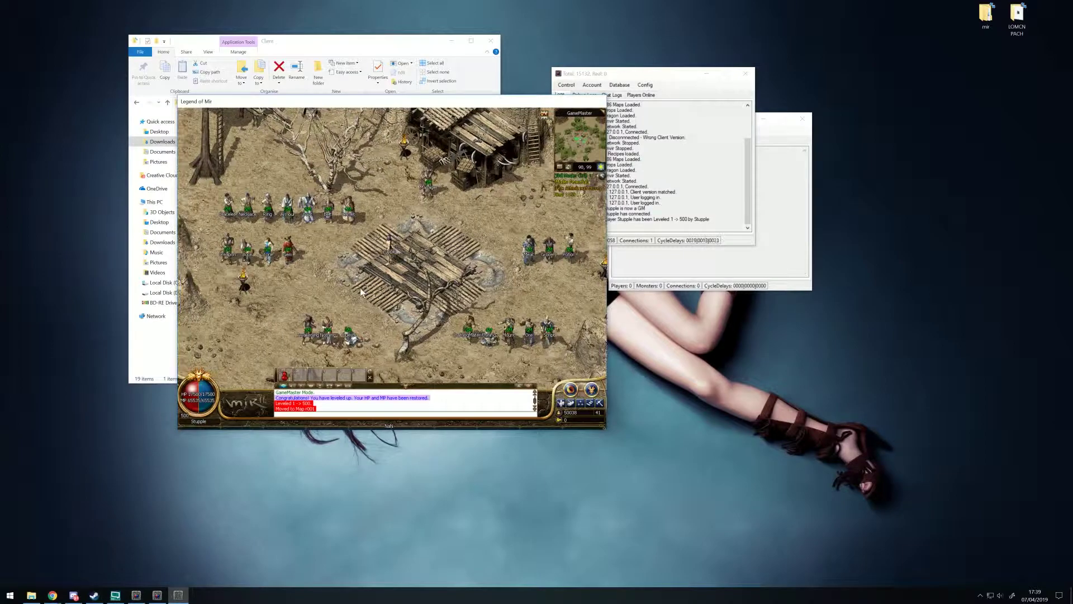
pyautogui.write('@')
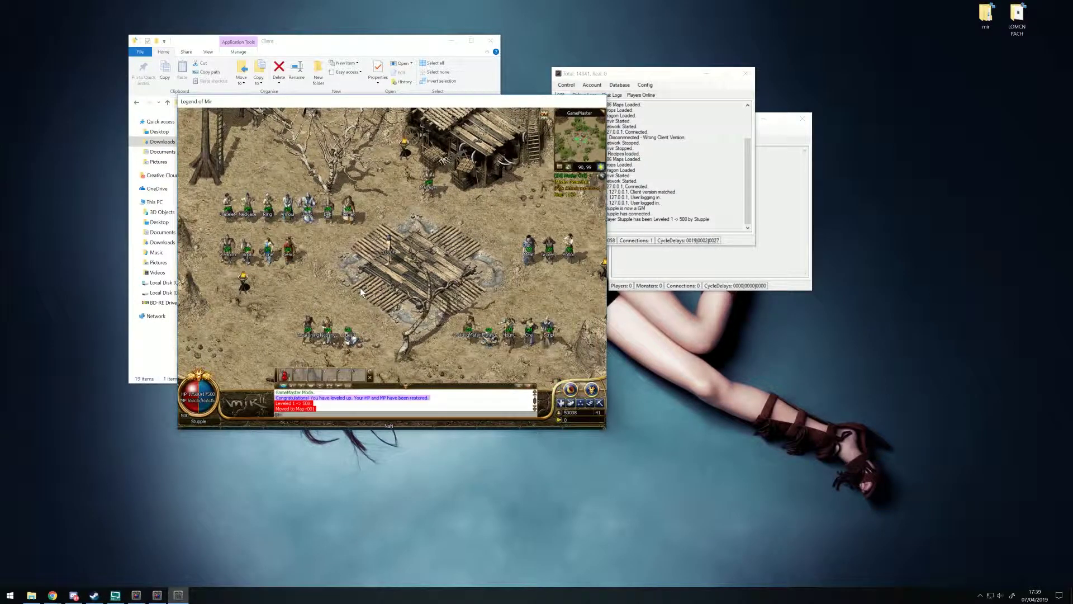
pyautogui.write('mob')
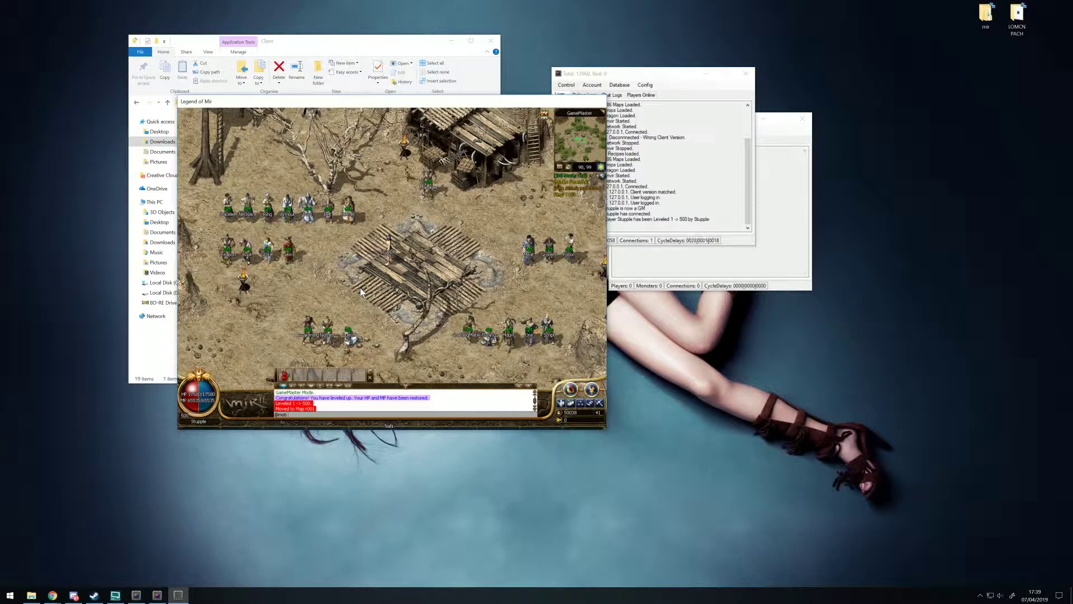